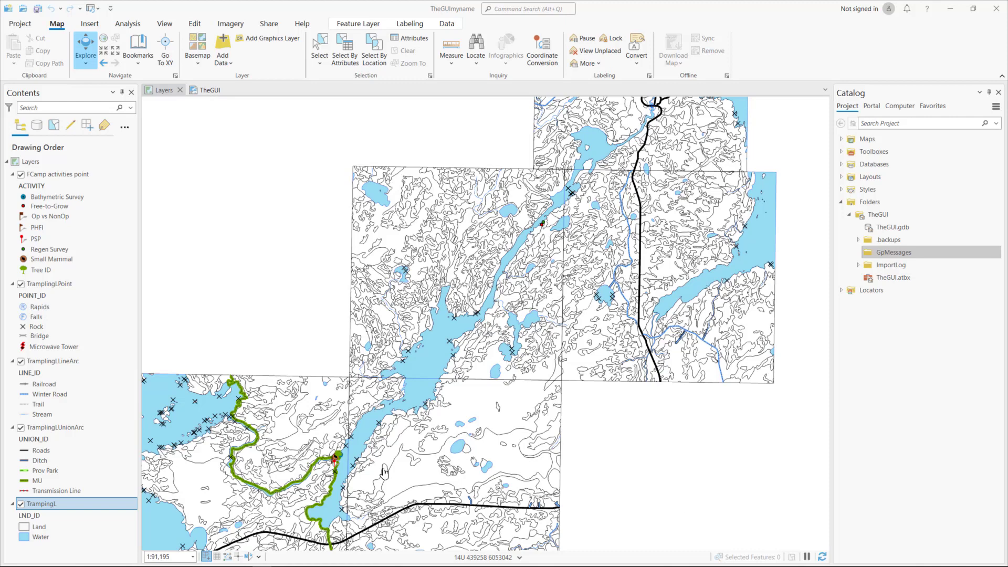
- Open the TrampingL layer's attribute table, float it as a separate window, and dock it back below the map
right_click(39, 507)
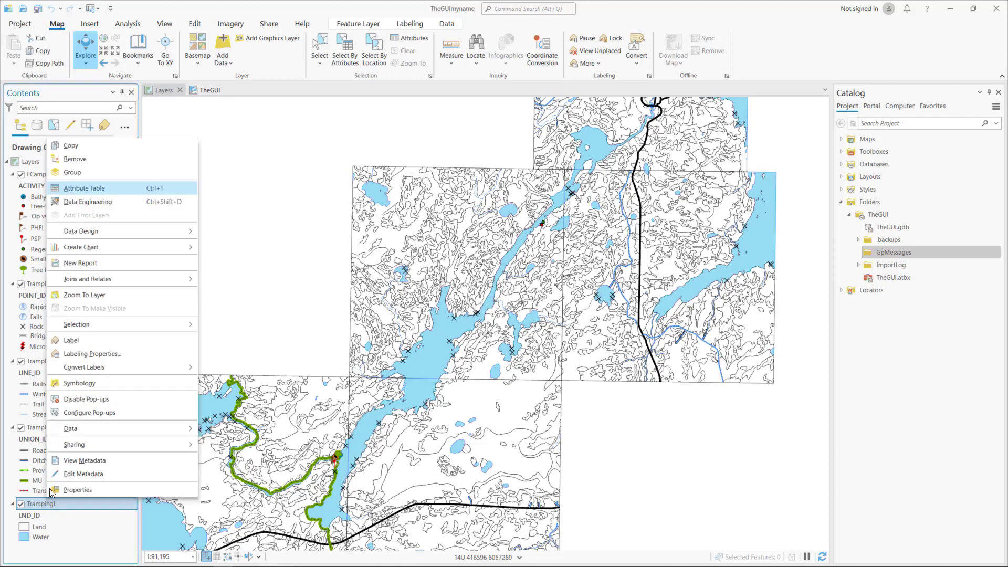
click(87, 188)
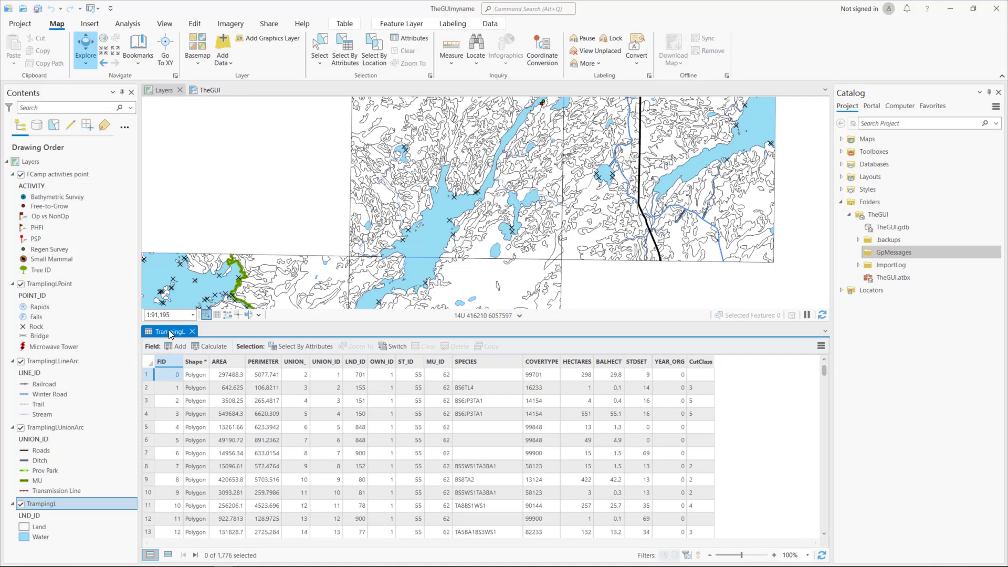
drag(169, 330, 210, 186)
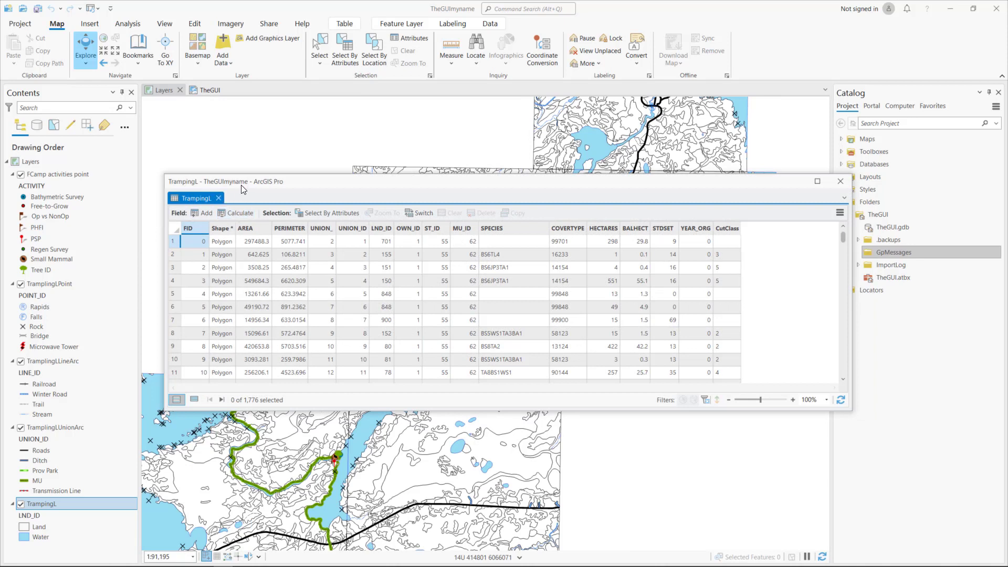
right_click(197, 200)
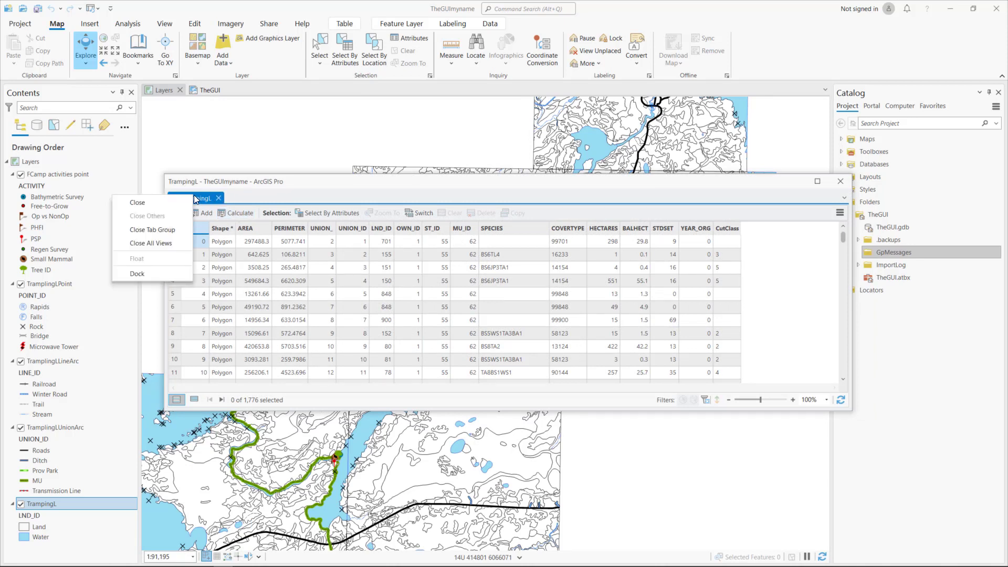
click(137, 274)
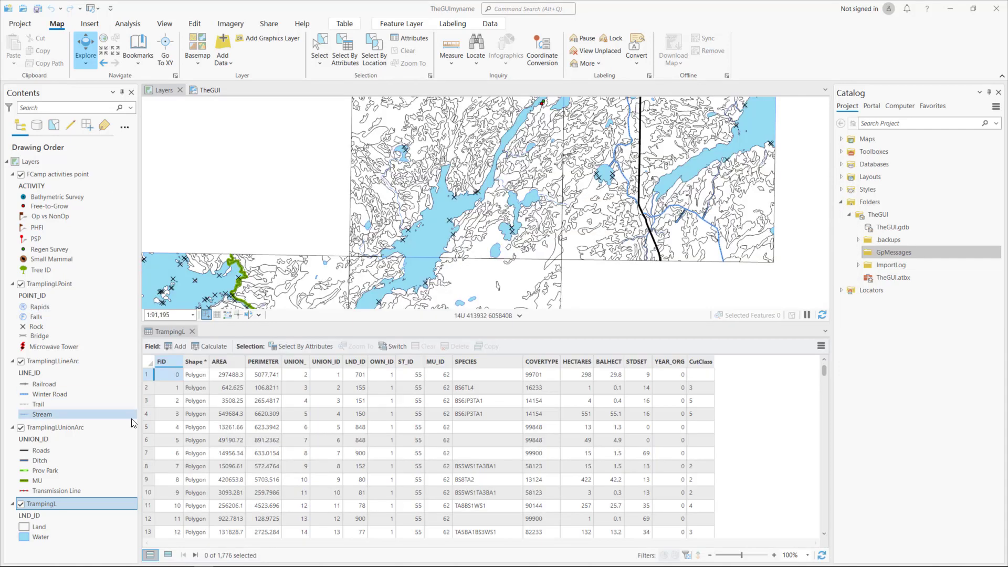
- Re-dock the TrampingL attribute table above the map and move it to the map's left side
click(167, 331)
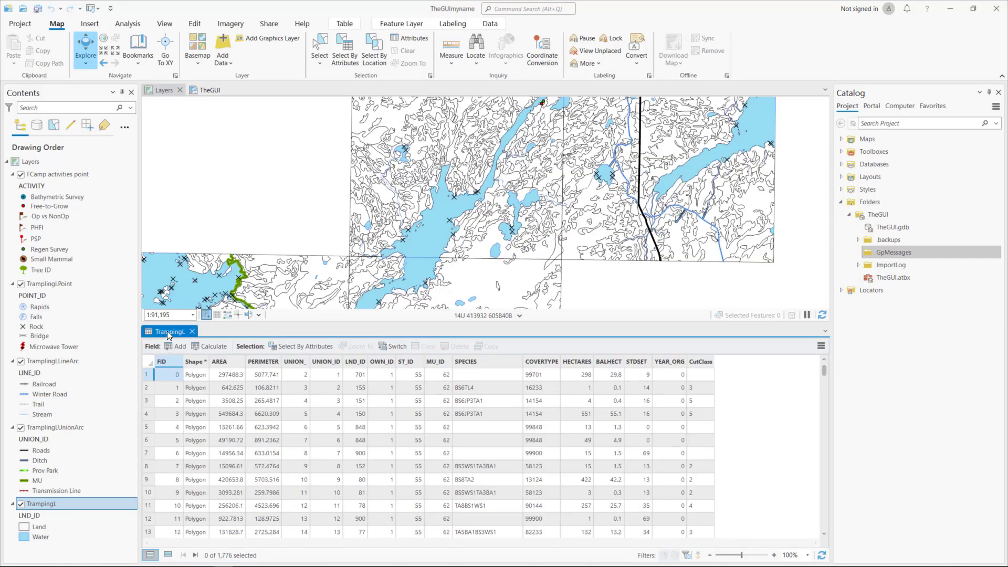
drag(167, 330, 485, 204)
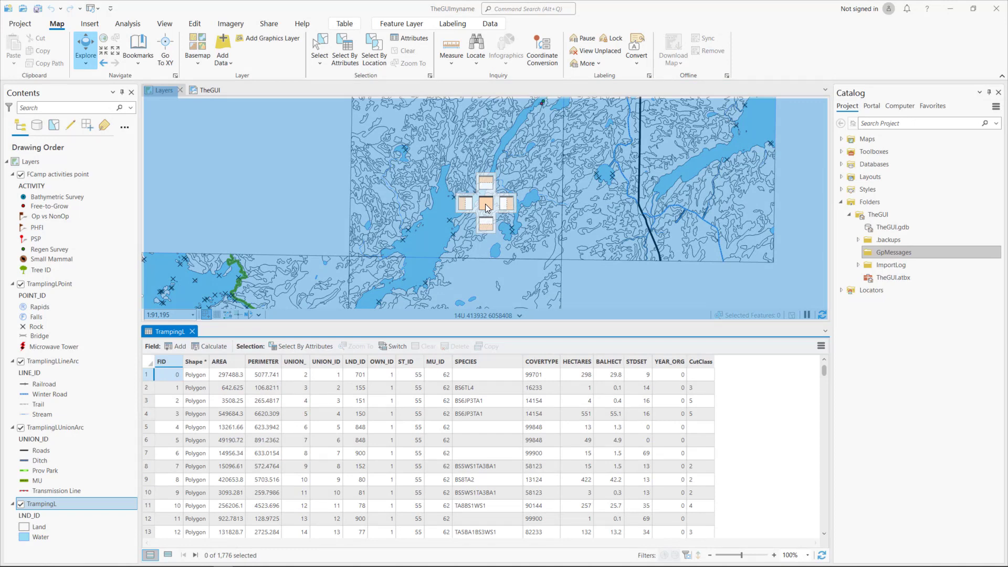
drag(485, 204, 486, 185)
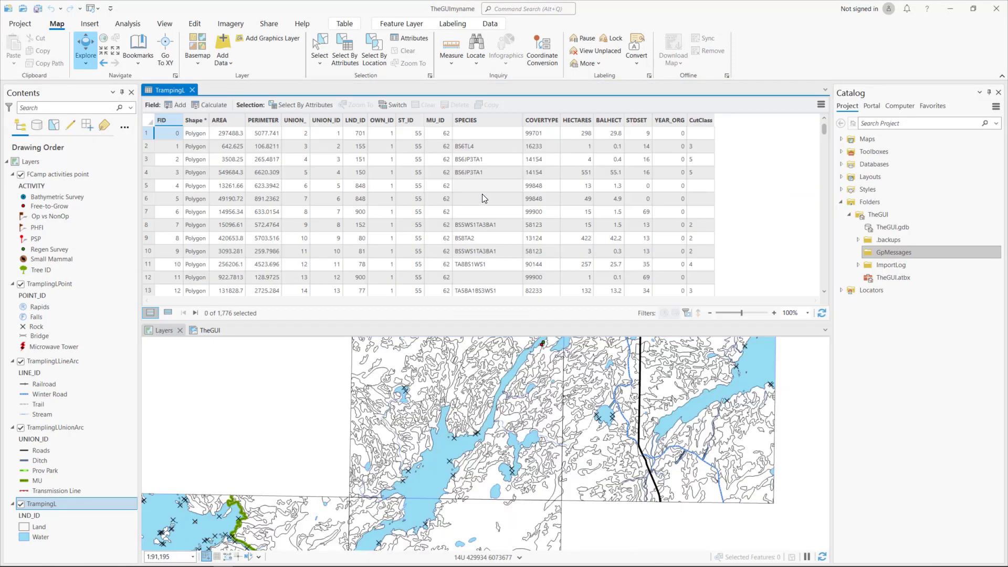
drag(162, 90, 466, 444)
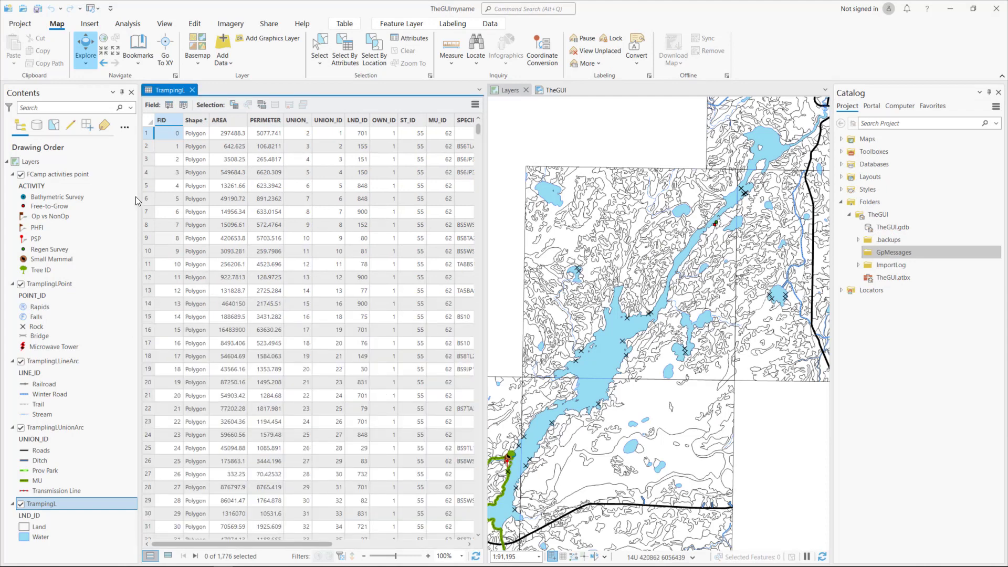
- Float the TrampingL attribute table as a separate window and dock it back beside the map
drag(177, 91, 323, 164)
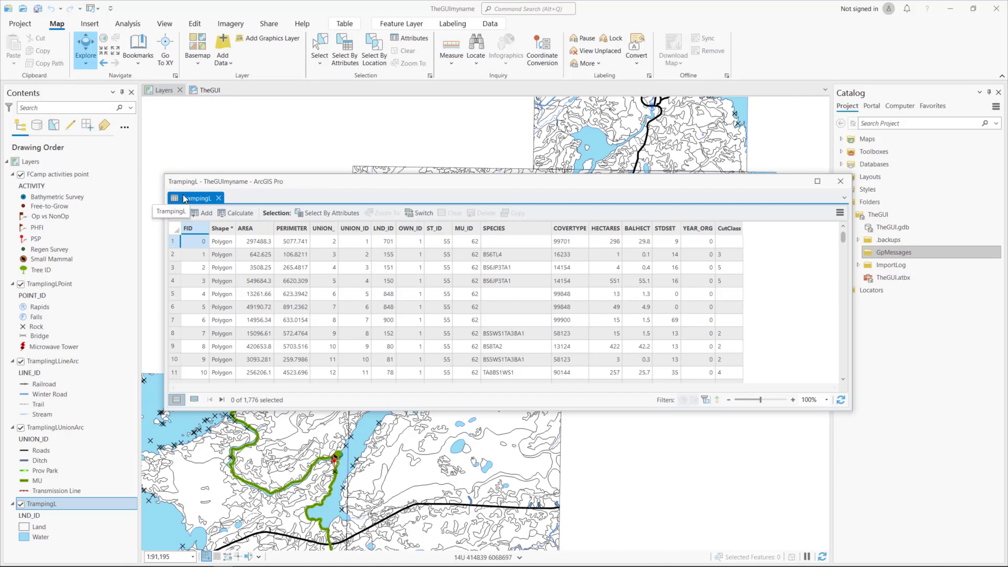
right_click(192, 199)
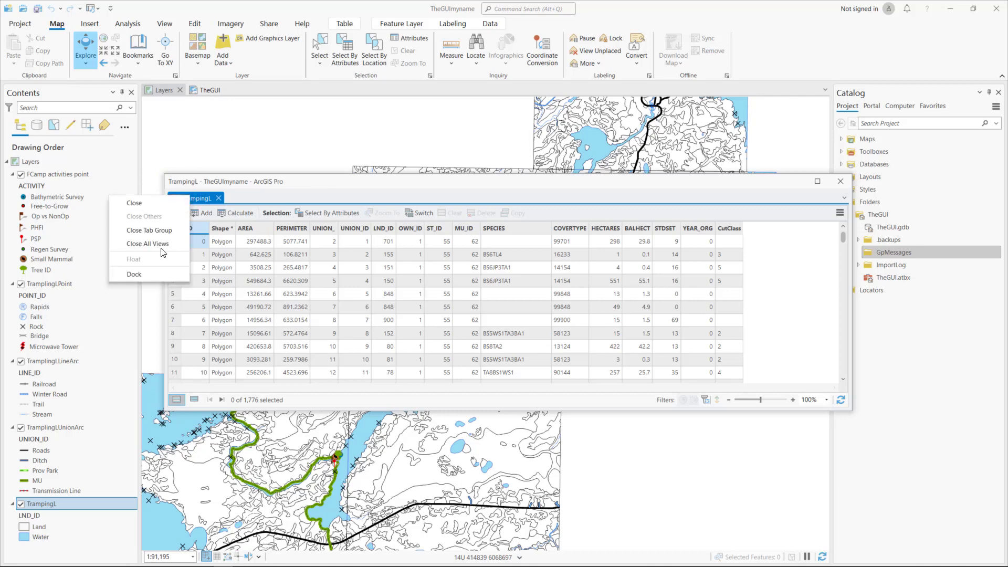
click(141, 274)
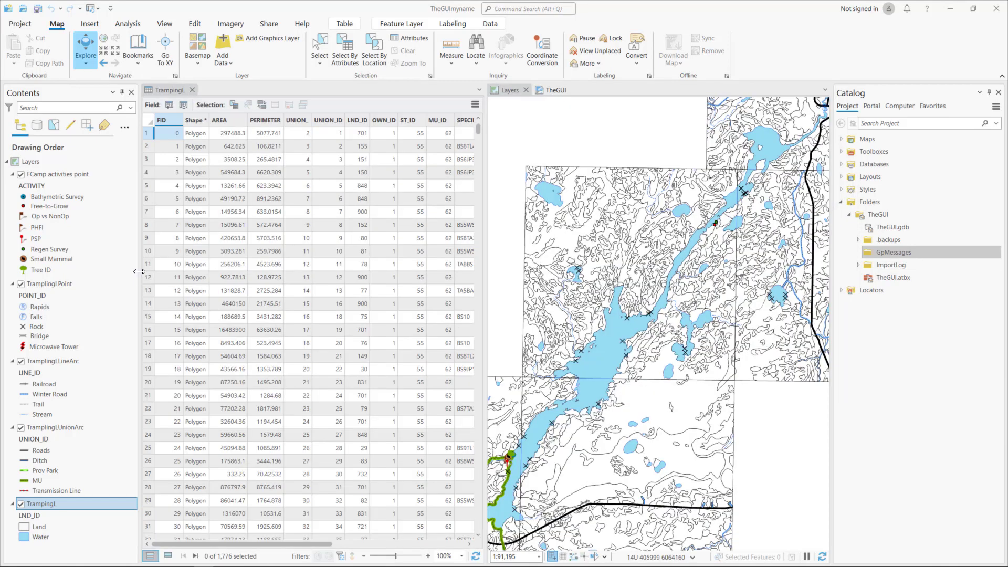
right_click(168, 89)
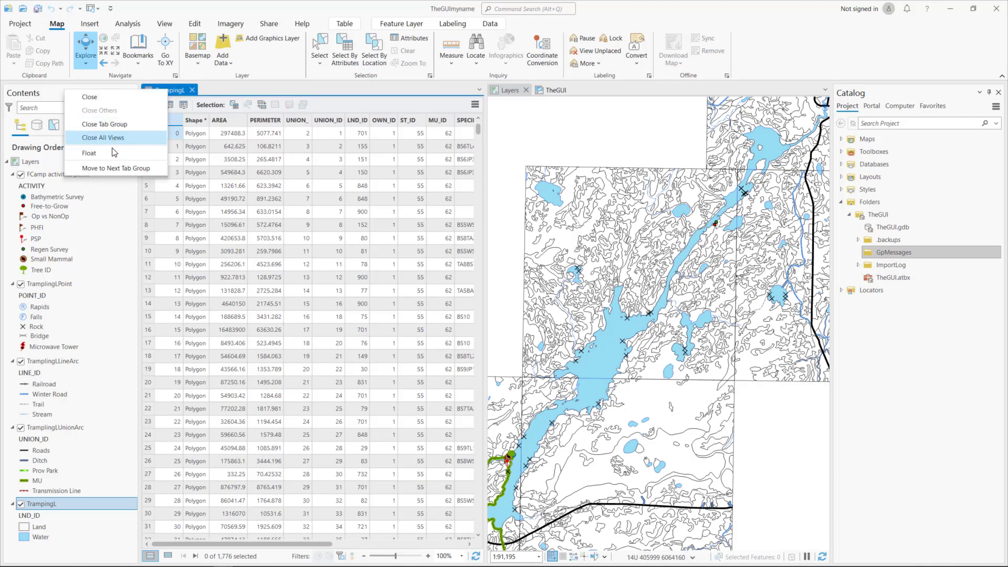
key(Escape)
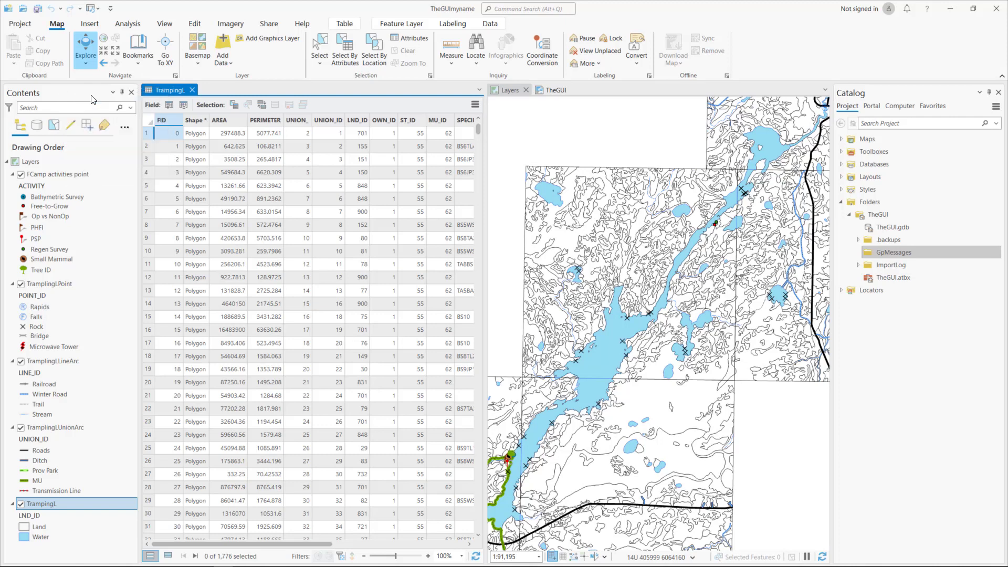
- Reopen the TrampingL layer's attribute table and move it to the previous tab group, alongside the map and layout views
right_click(50, 507)
click(88, 192)
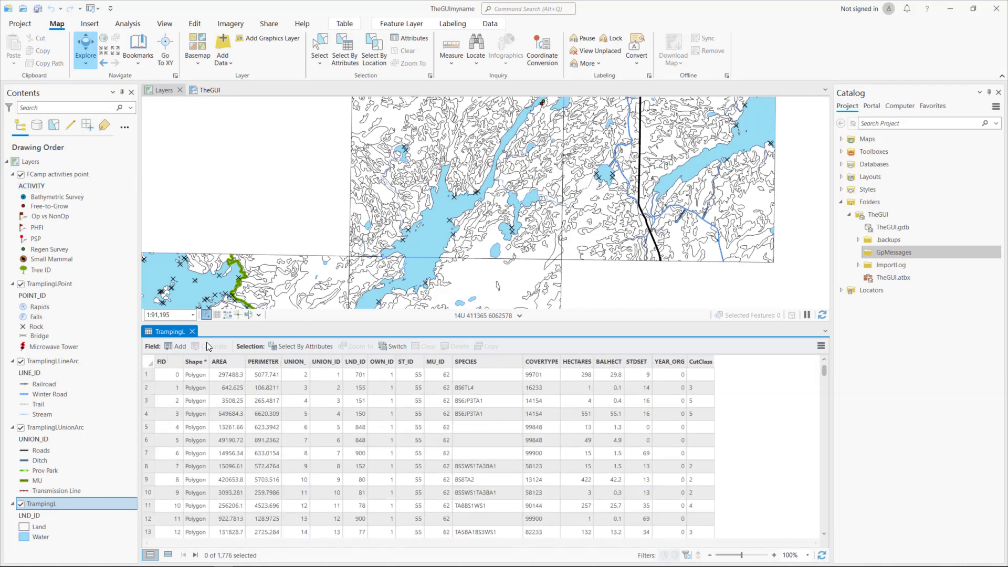
right_click(172, 332)
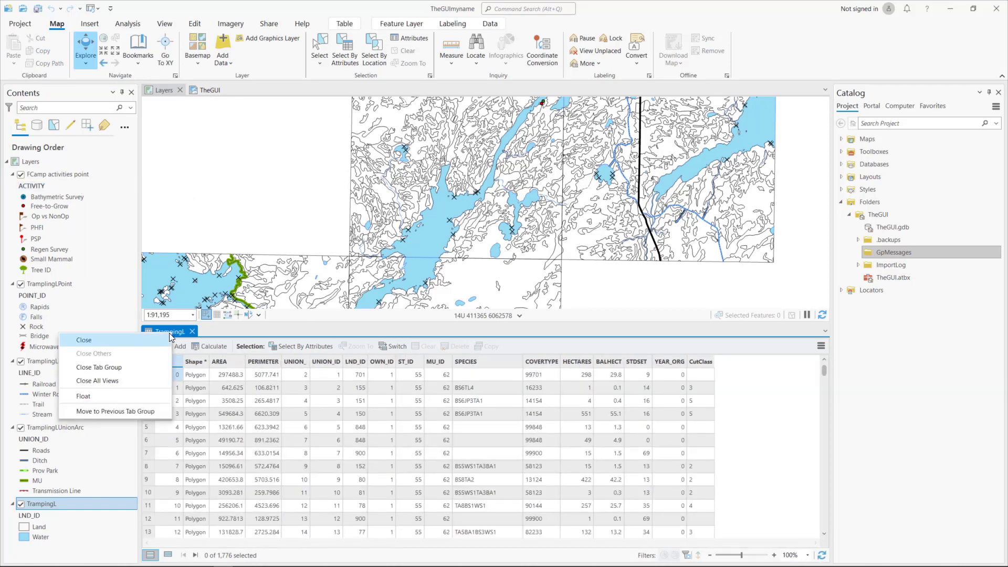
click(124, 413)
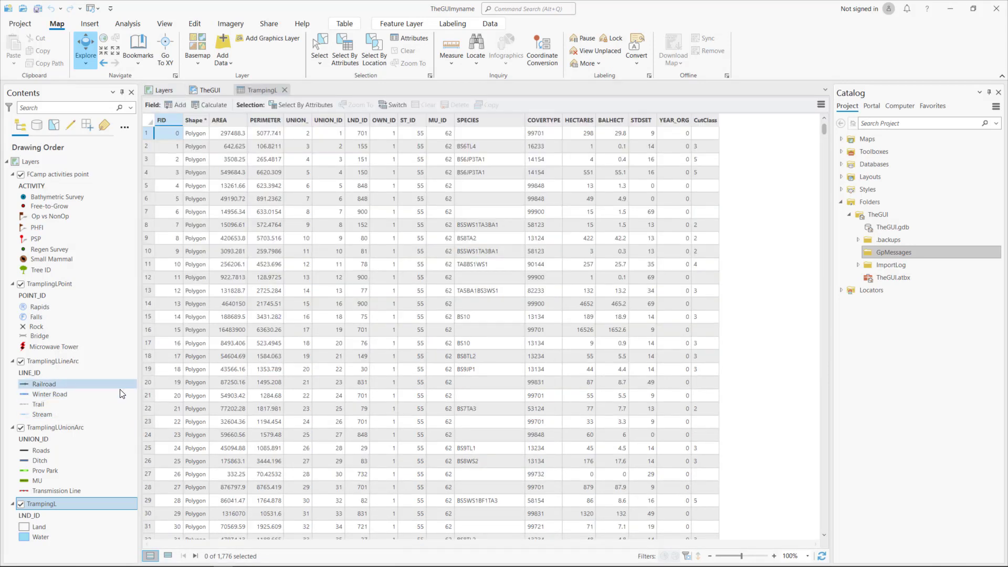
- Place the TrampingL table in a new vertical tab group beside the map and return it to the previous tab group
right_click(265, 88)
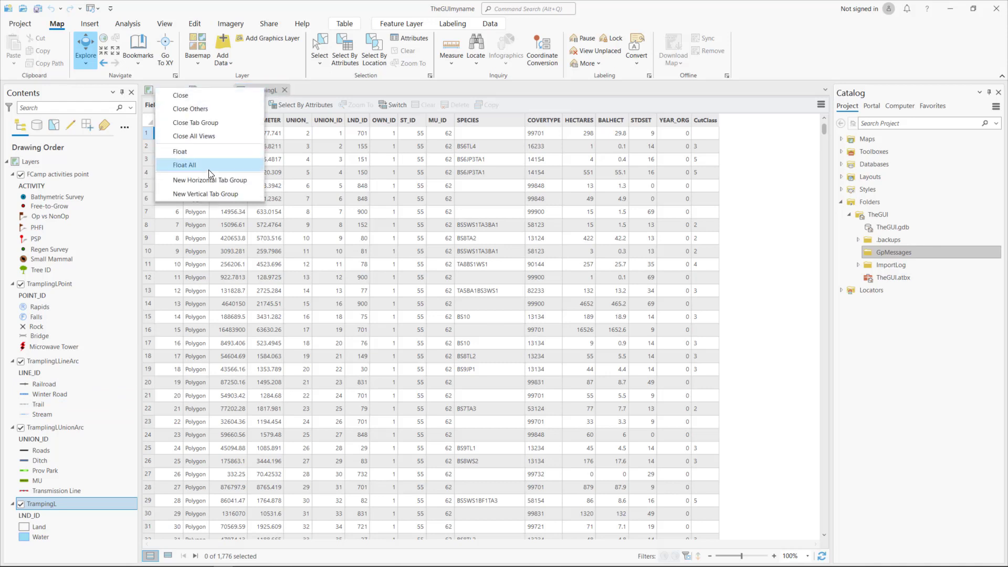
click(203, 196)
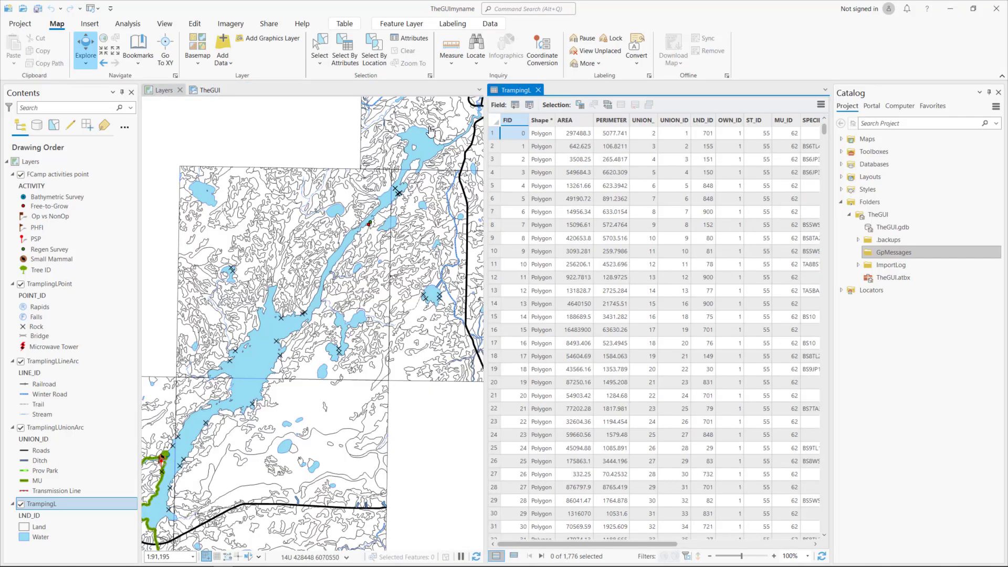
right_click(515, 90)
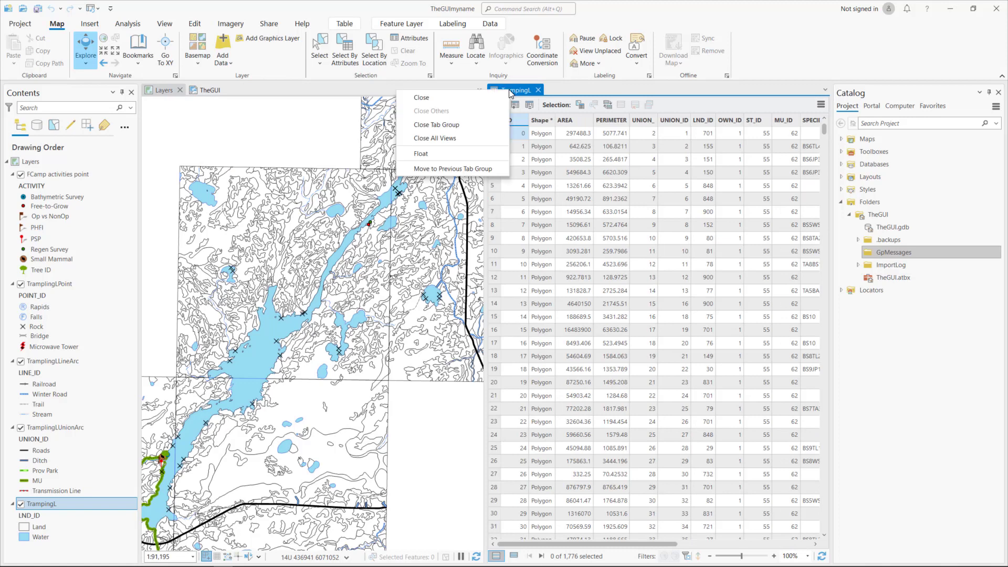
click(454, 169)
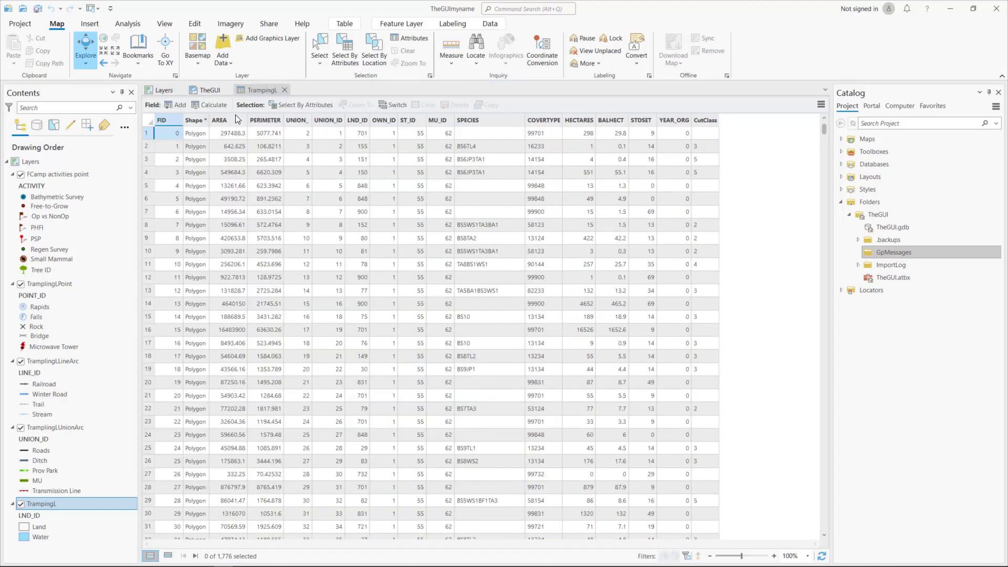
- Place the TrampingL table in a new horizontal tab group below the map
right_click(260, 87)
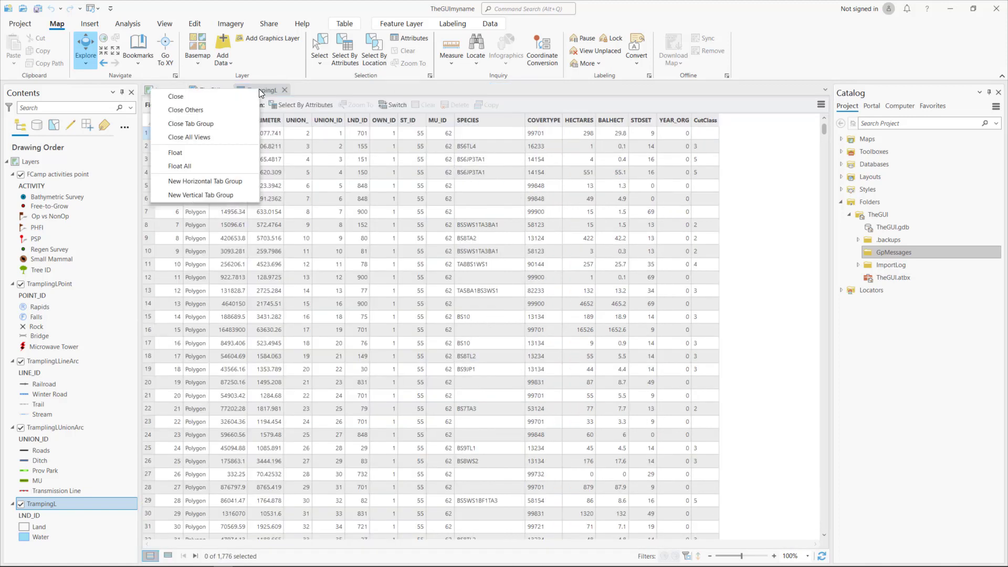
click(201, 180)
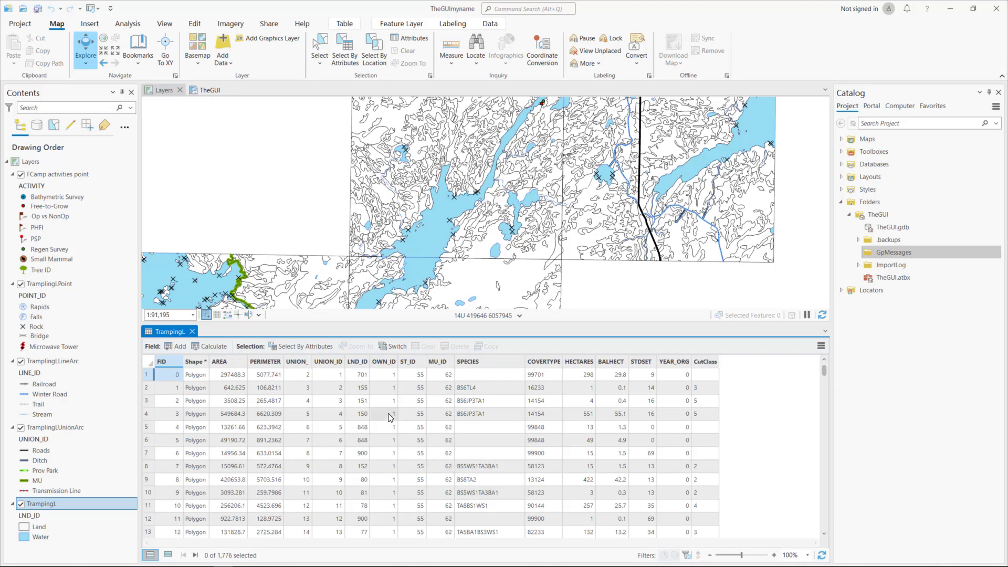
- Sort the TrampingL table by LND_ID in ascending order and look through the sorted records
right_click(357, 365)
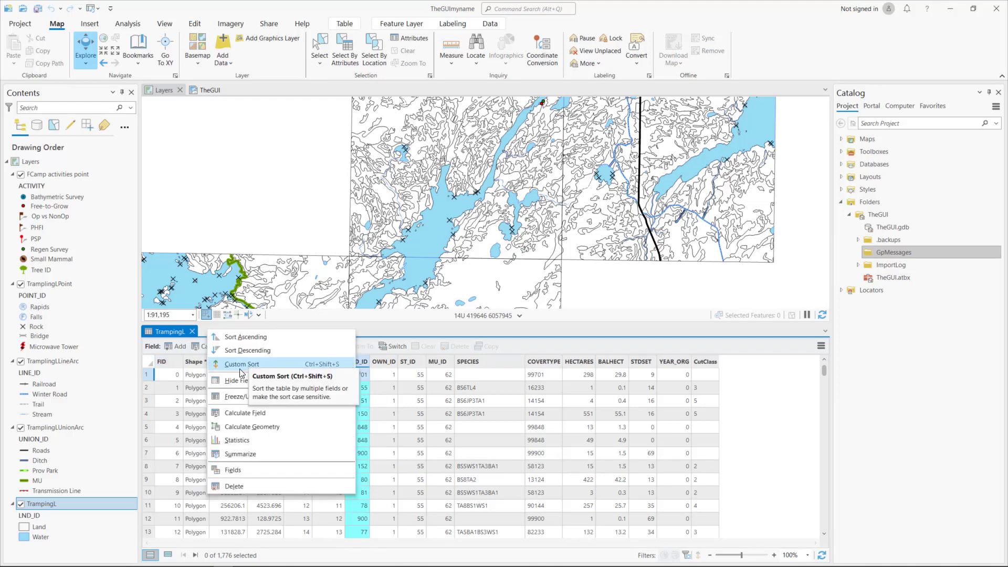
click(249, 336)
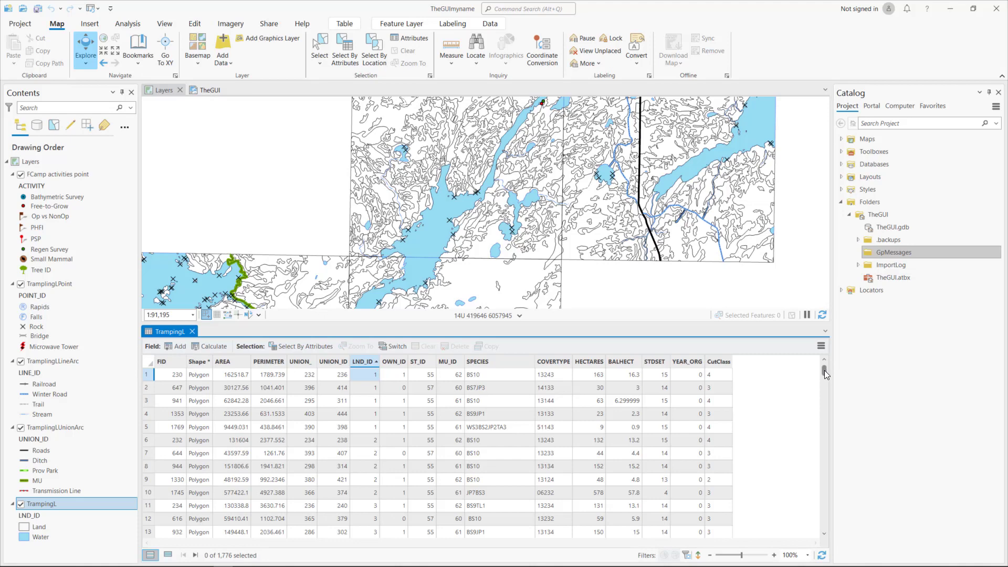
drag(824, 370, 824, 418)
scroll(824, 418, up, 11)
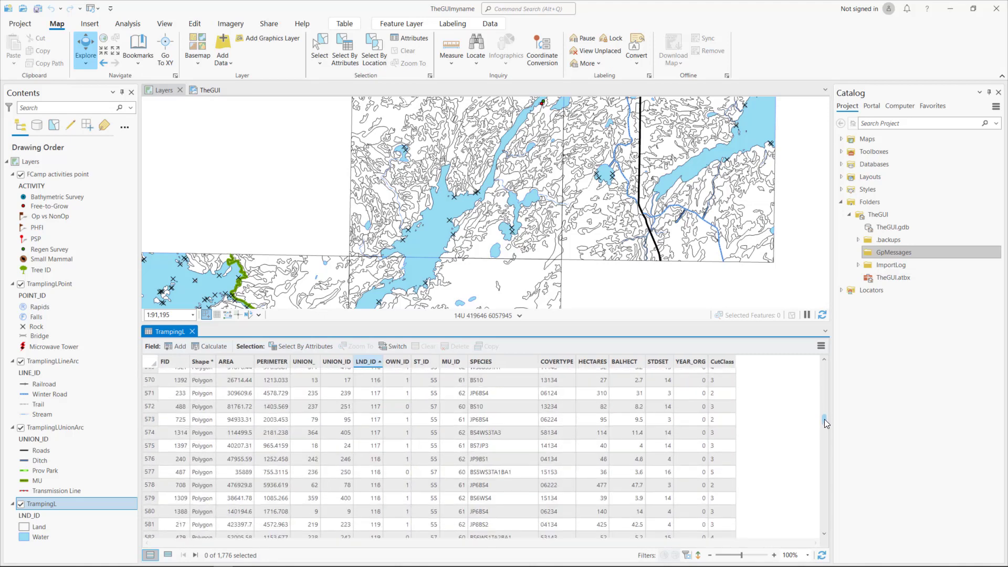
drag(825, 370, 827, 358)
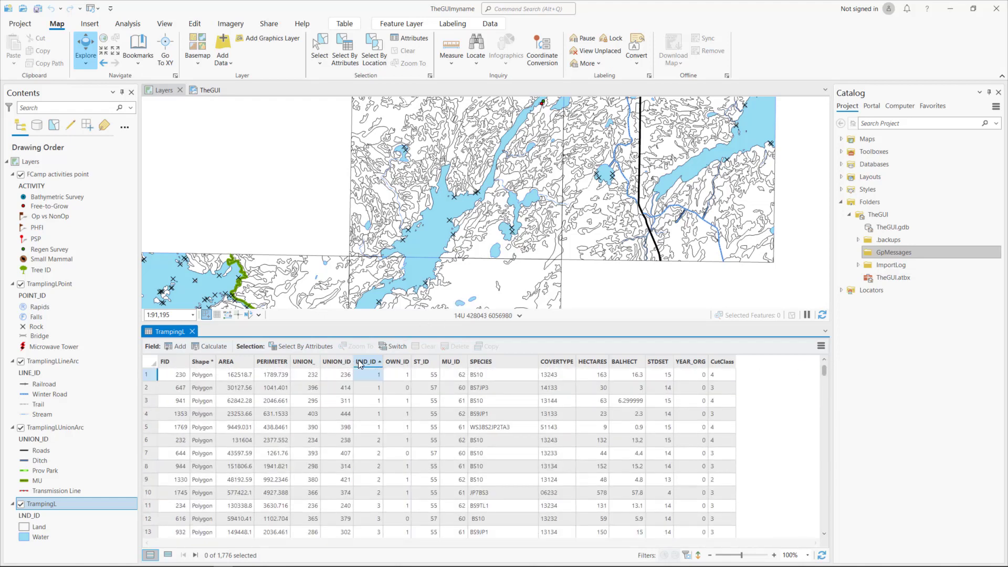
- Custom-sort the TrampingL table by MU_ID and then LND_ID, both ascending, and look through the sorted records
mouse_move(361, 361)
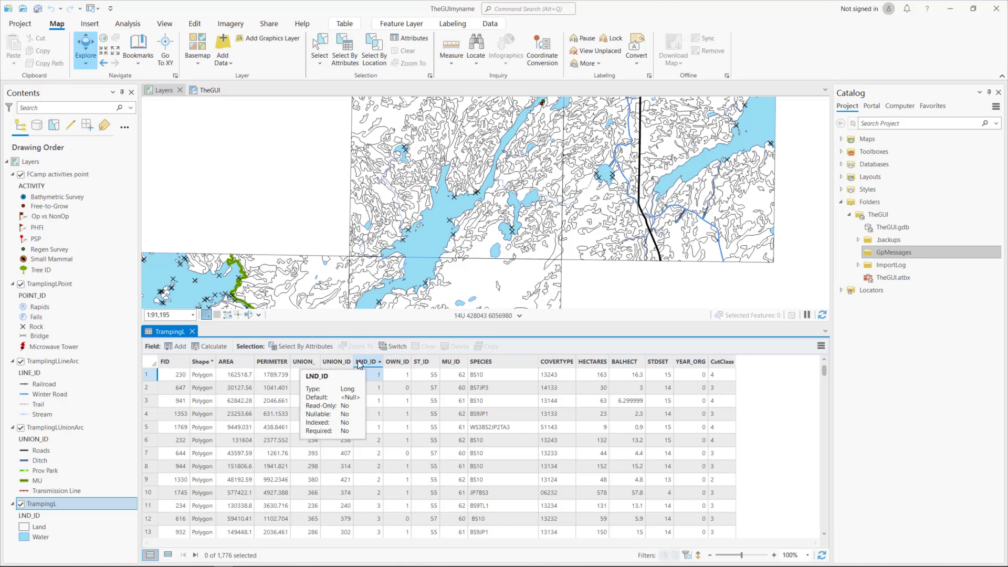
right_click(357, 360)
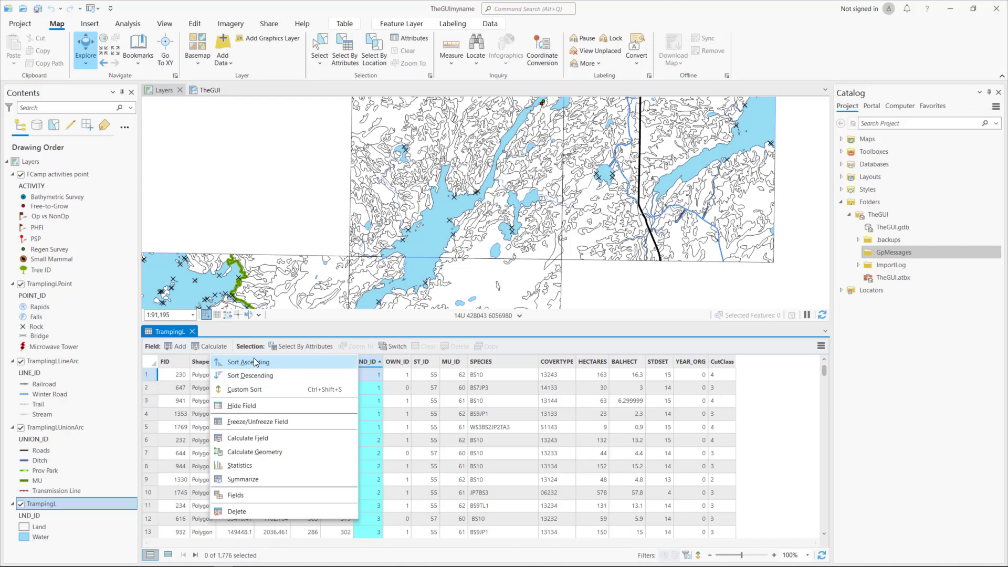
click(247, 391)
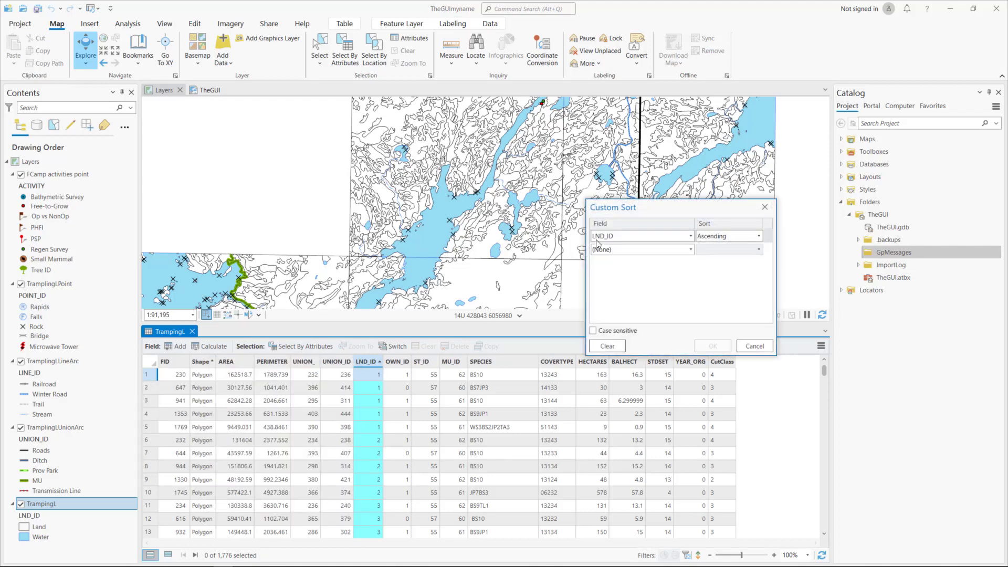
drag(660, 209, 389, 157)
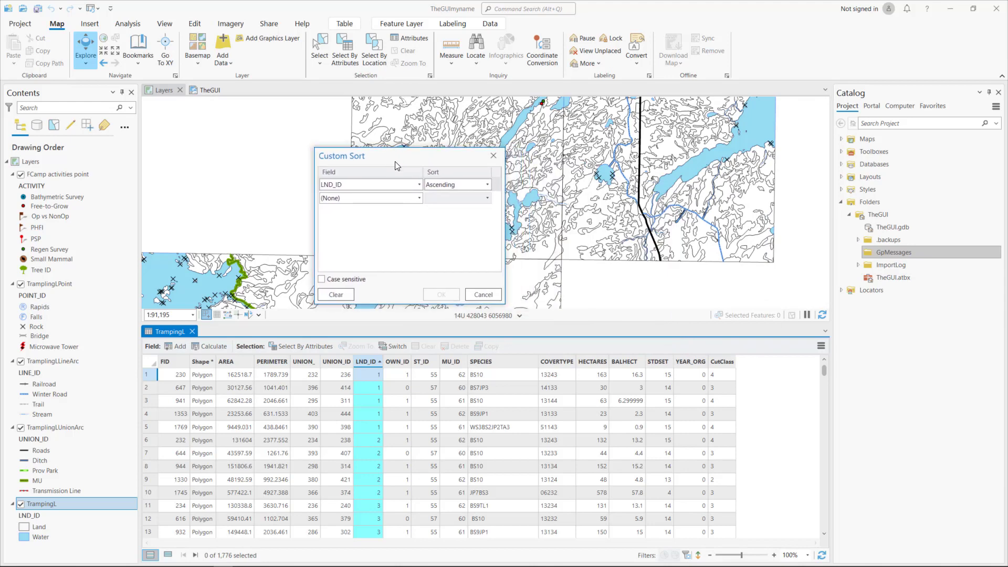
click(420, 185)
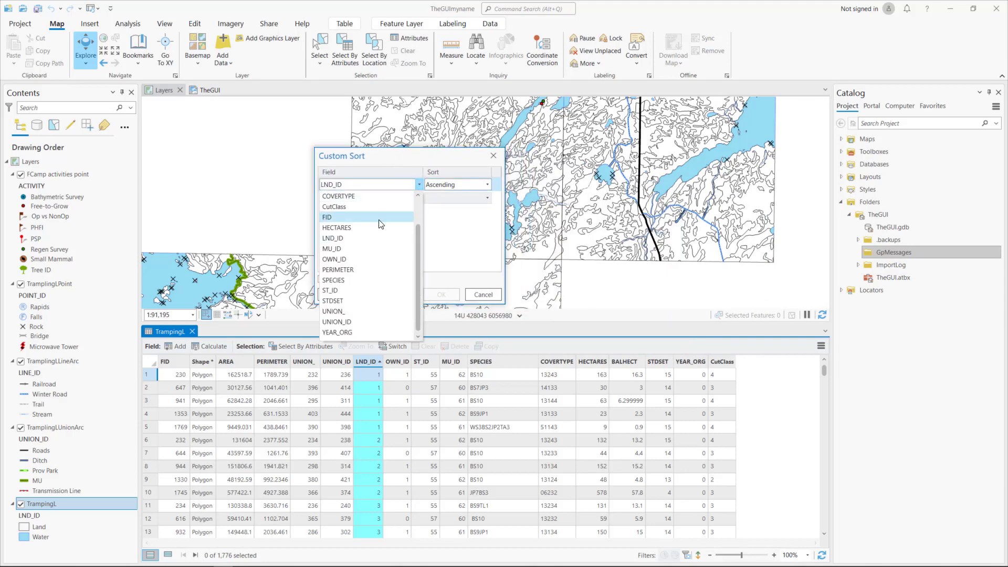
click(363, 249)
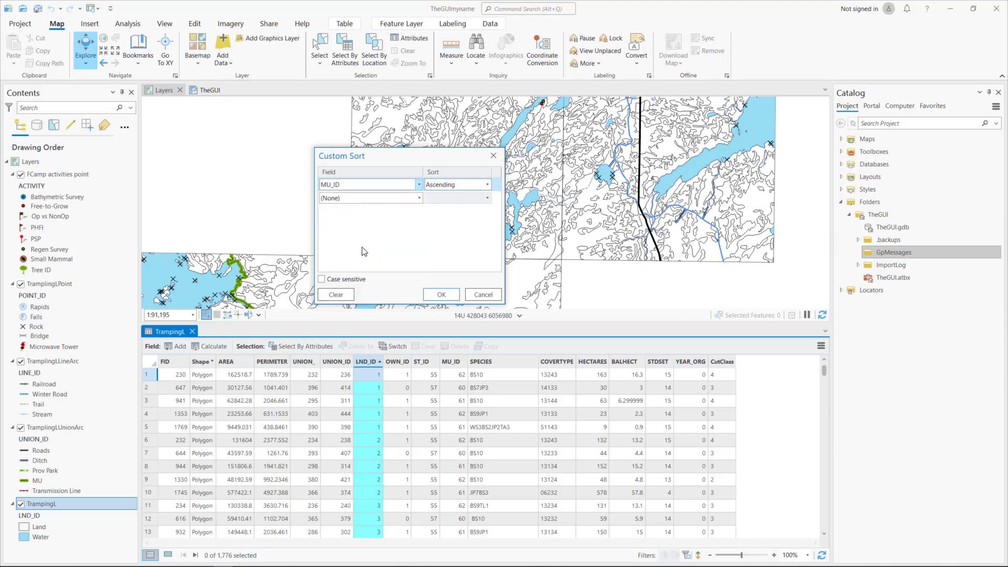
click(418, 198)
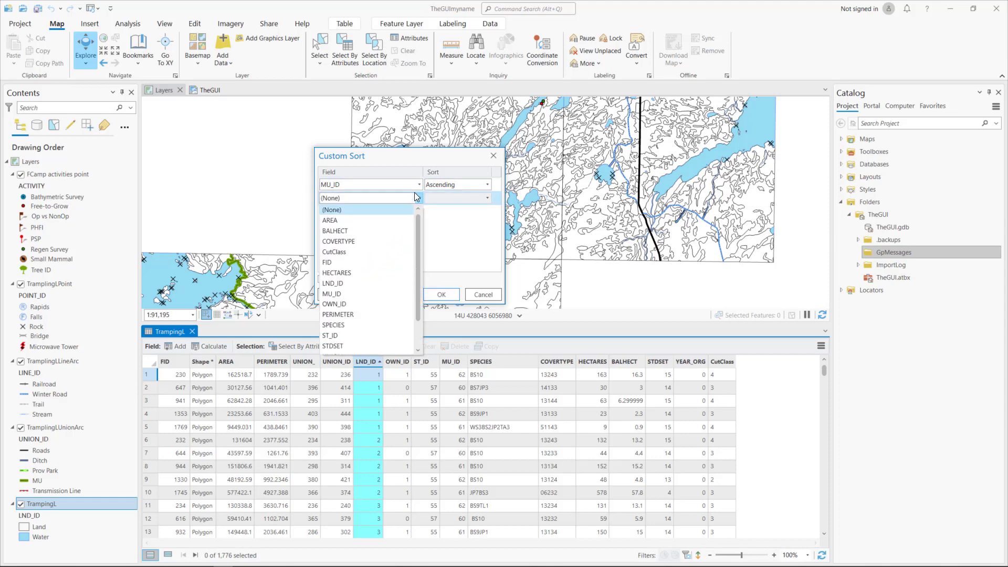
click(375, 281)
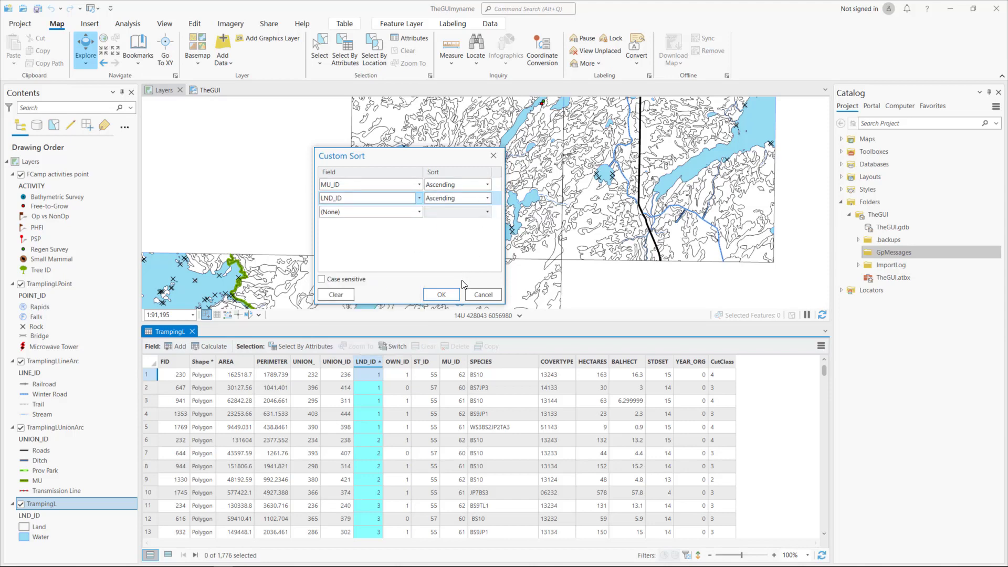
click(441, 299)
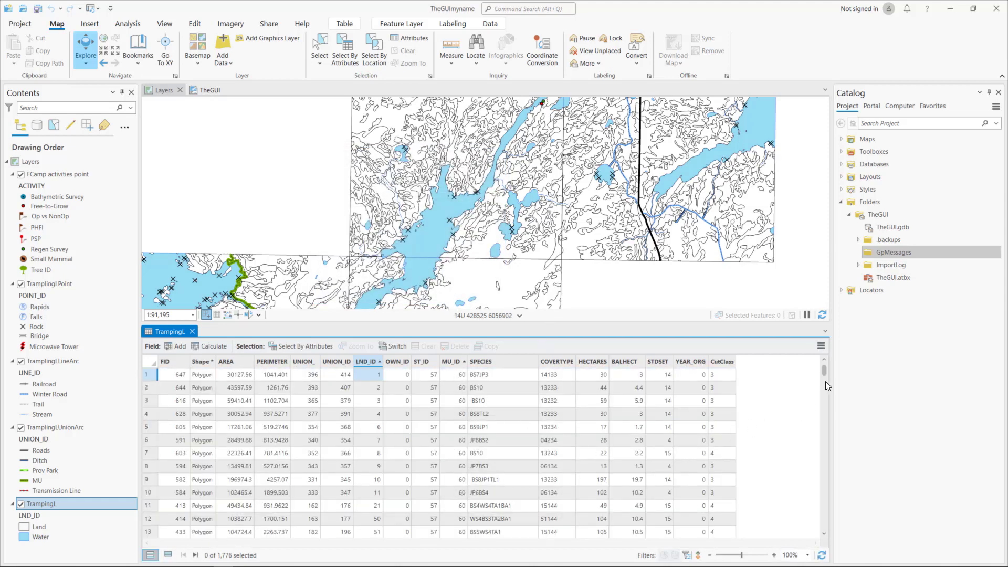
drag(826, 370, 829, 395)
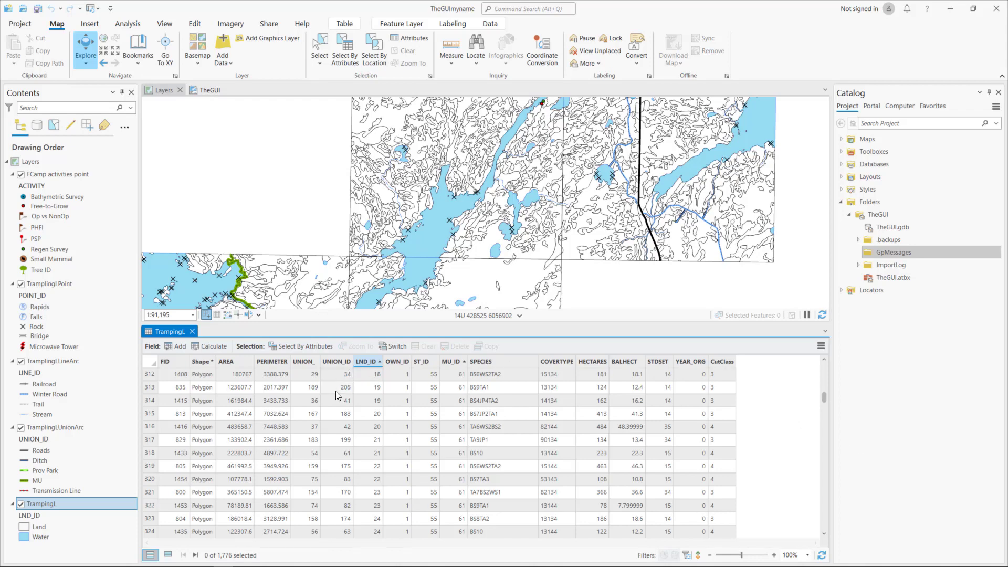
- Review the selection types in Select By Attributes and make a new selection of TrampingL records where LND_ID is equal to 900
click(285, 347)
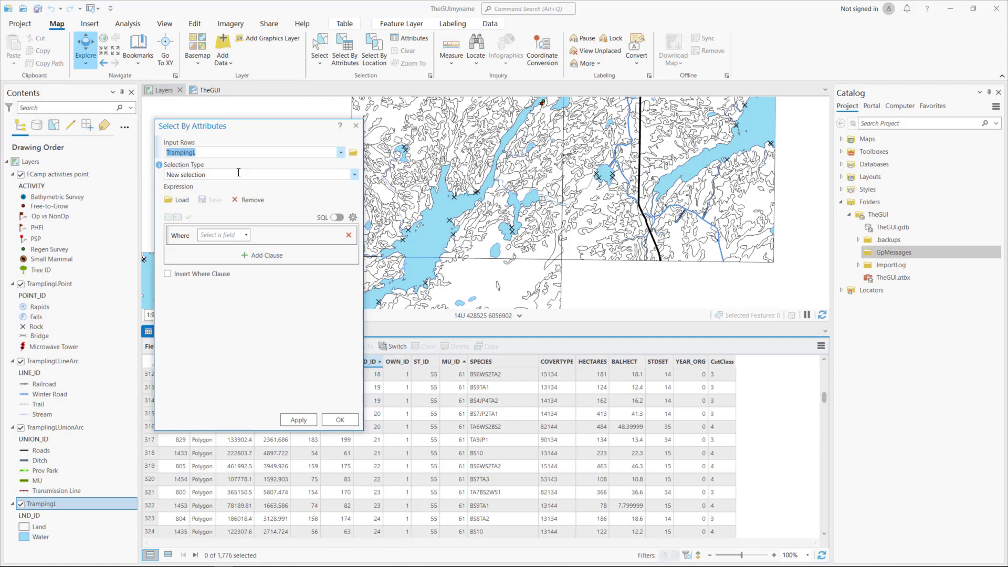
mouse_move(160, 165)
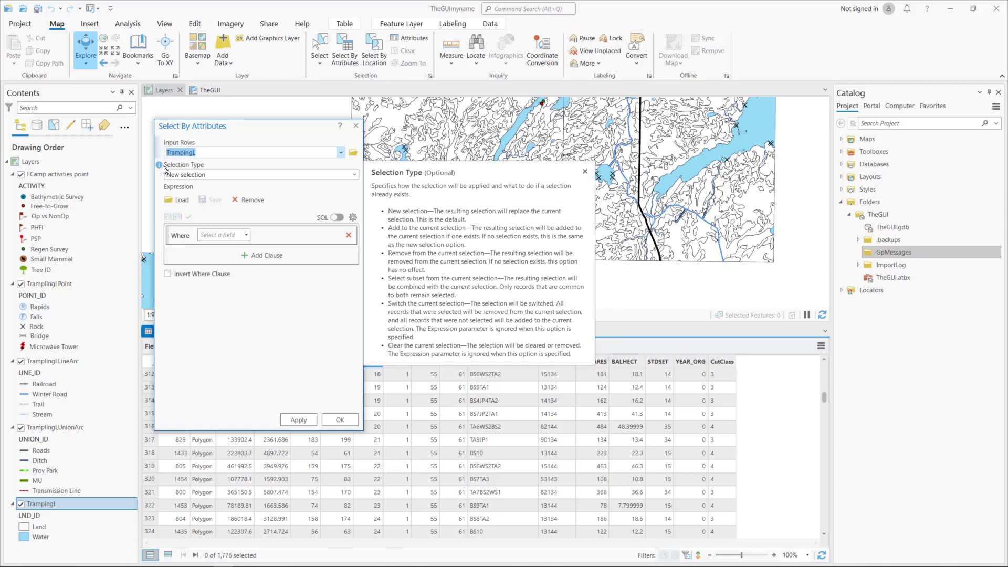
click(355, 175)
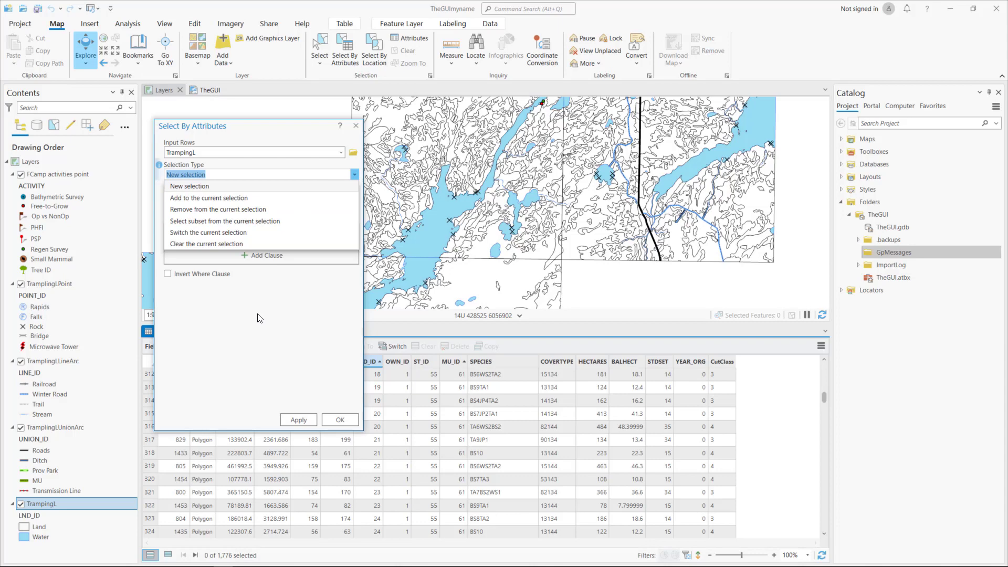
click(208, 302)
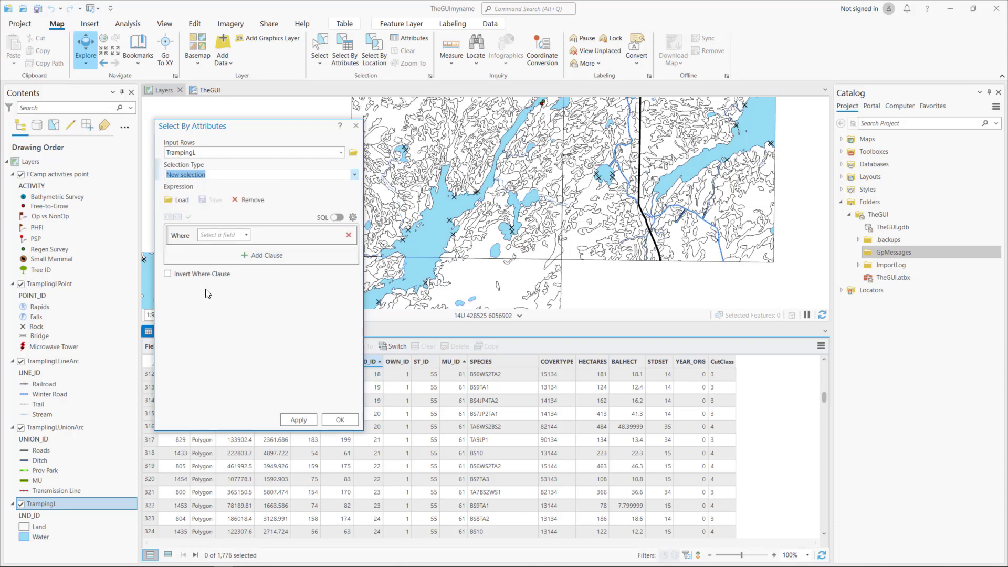
click(246, 237)
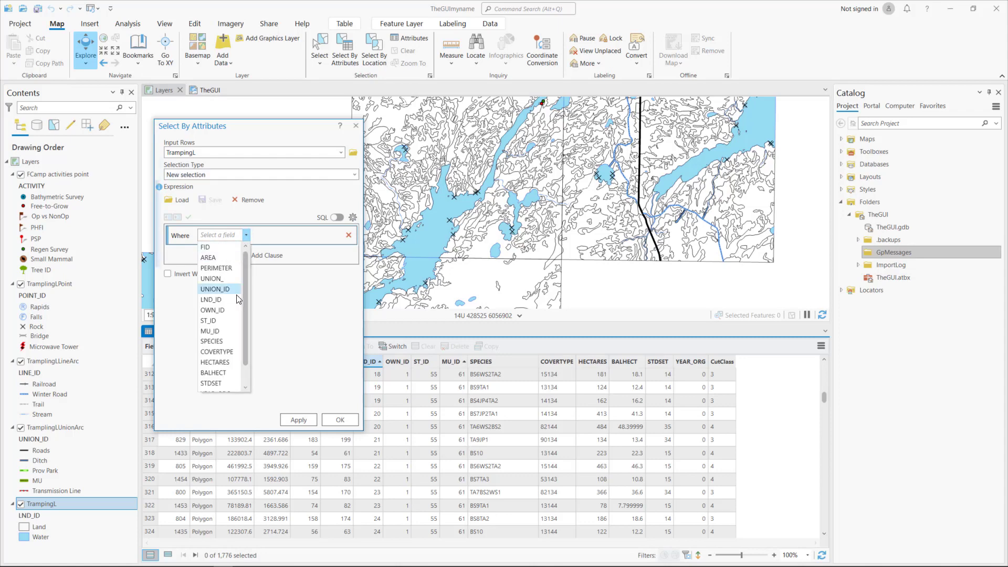
click(224, 300)
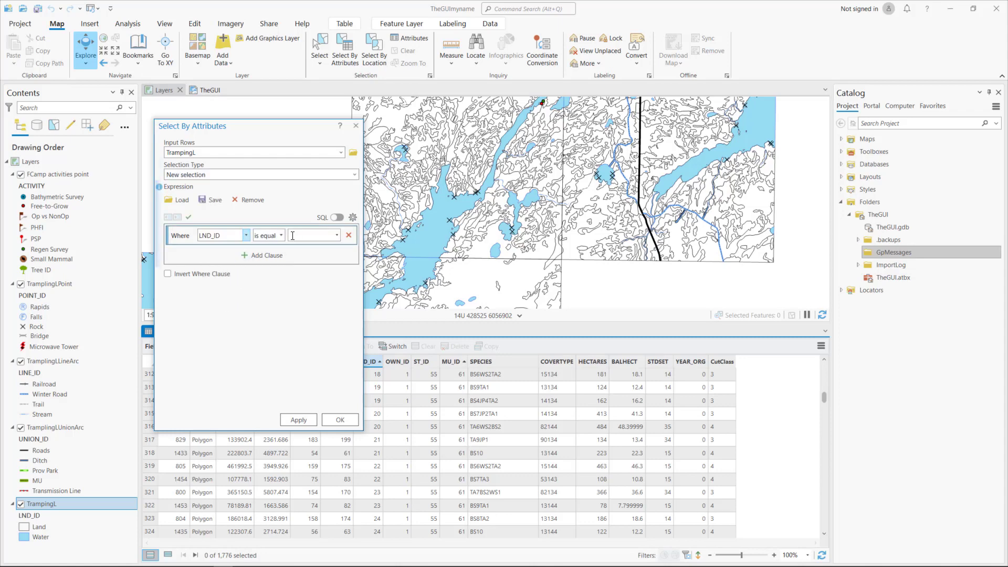
click(337, 235)
drag(338, 260, 341, 355)
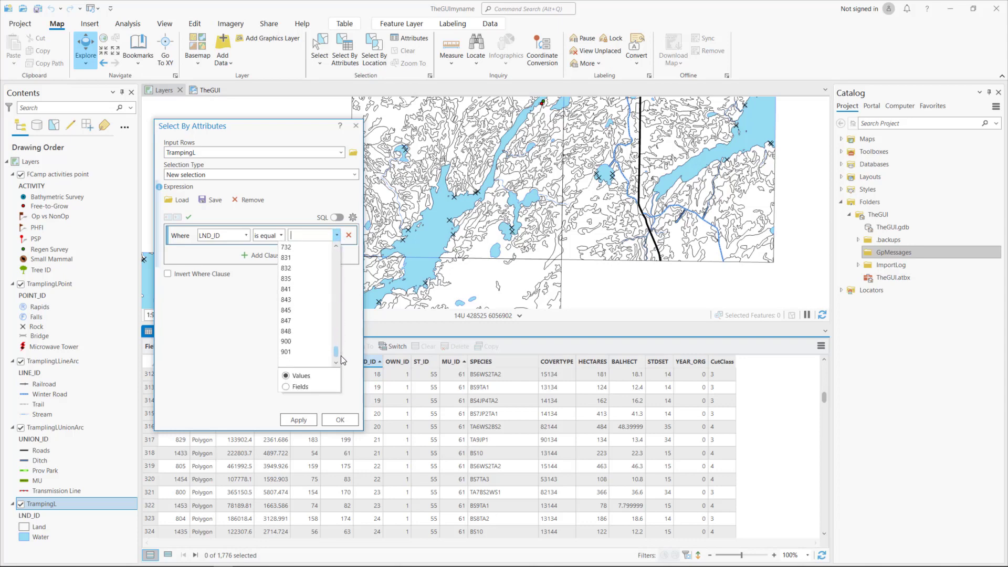
click(293, 341)
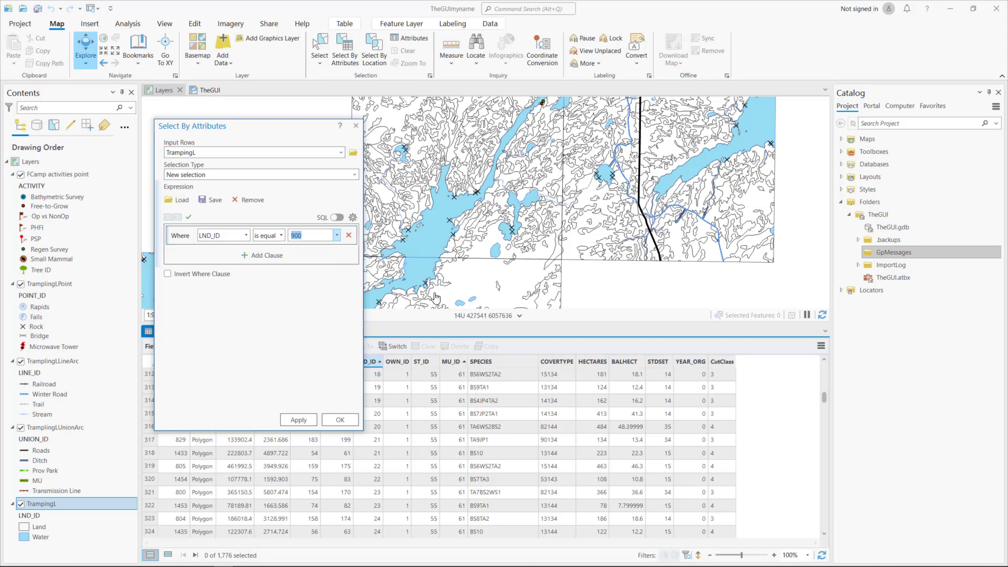
click(300, 421)
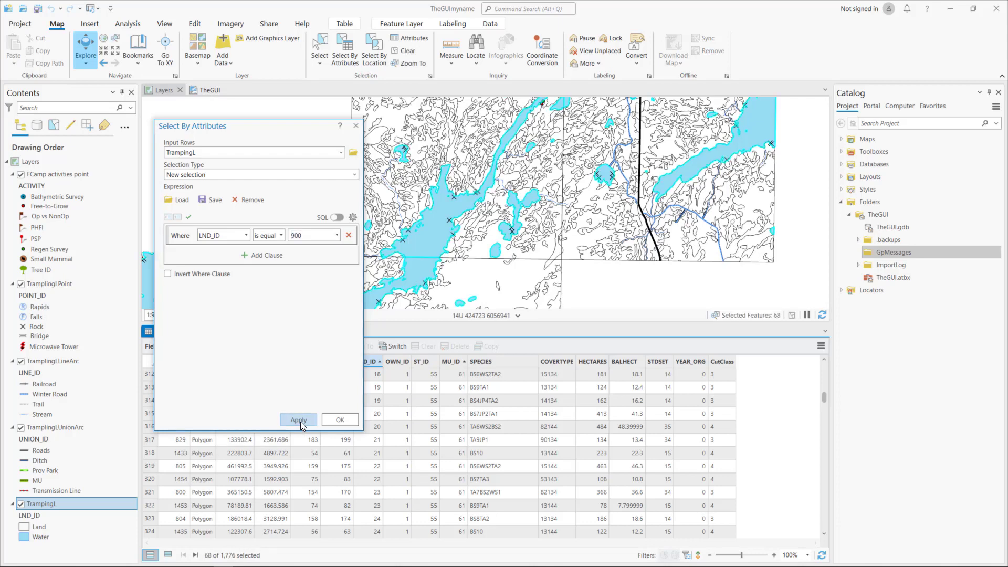
click(340, 420)
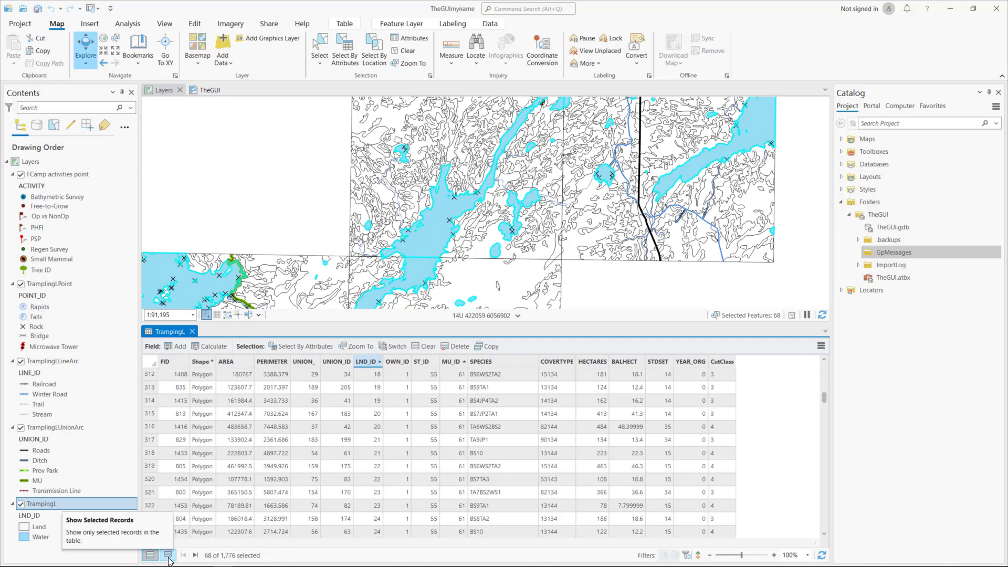
- Show only the selected records in the TrampingL table, and switch the selection to all the other records
click(168, 556)
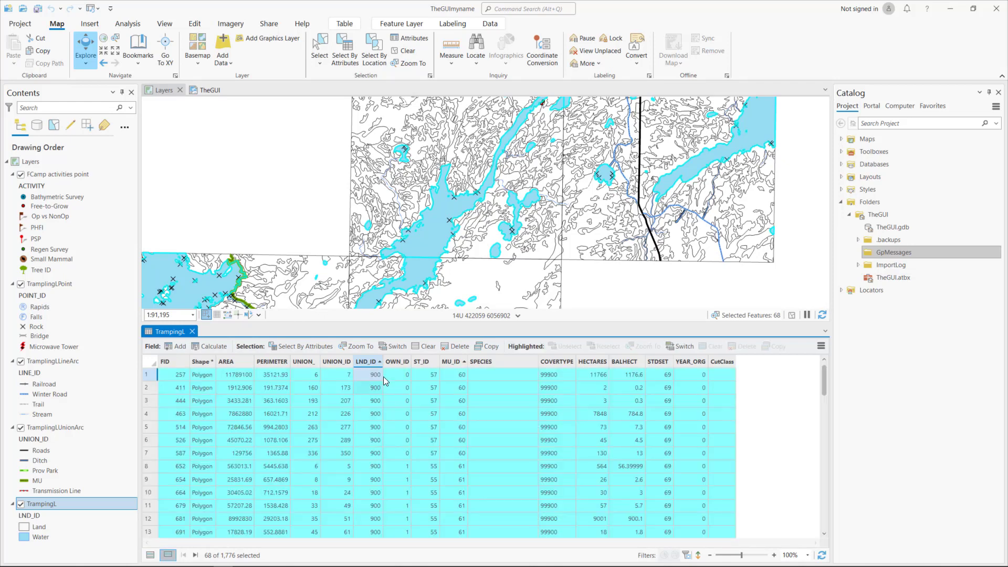
drag(823, 376, 826, 336)
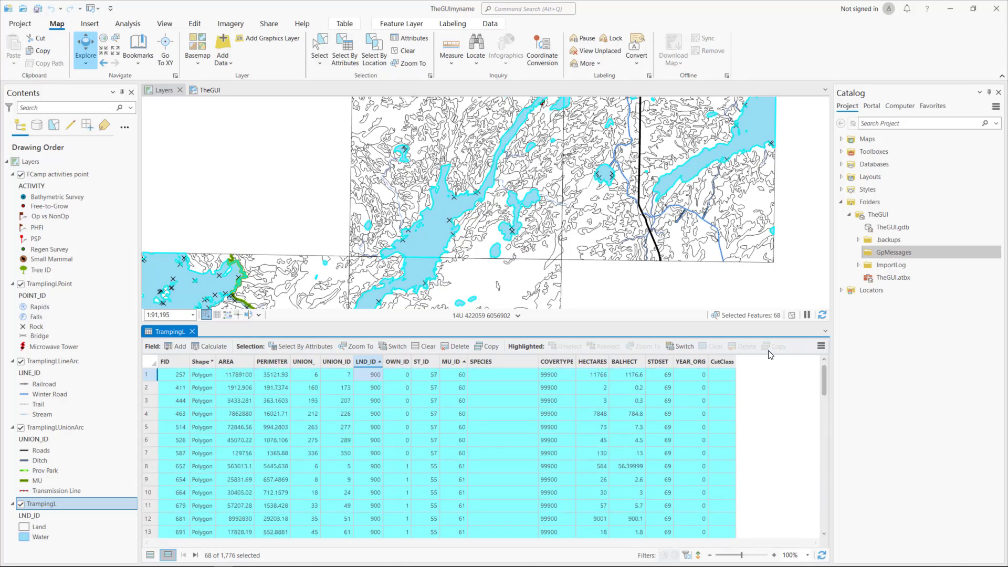
click(396, 347)
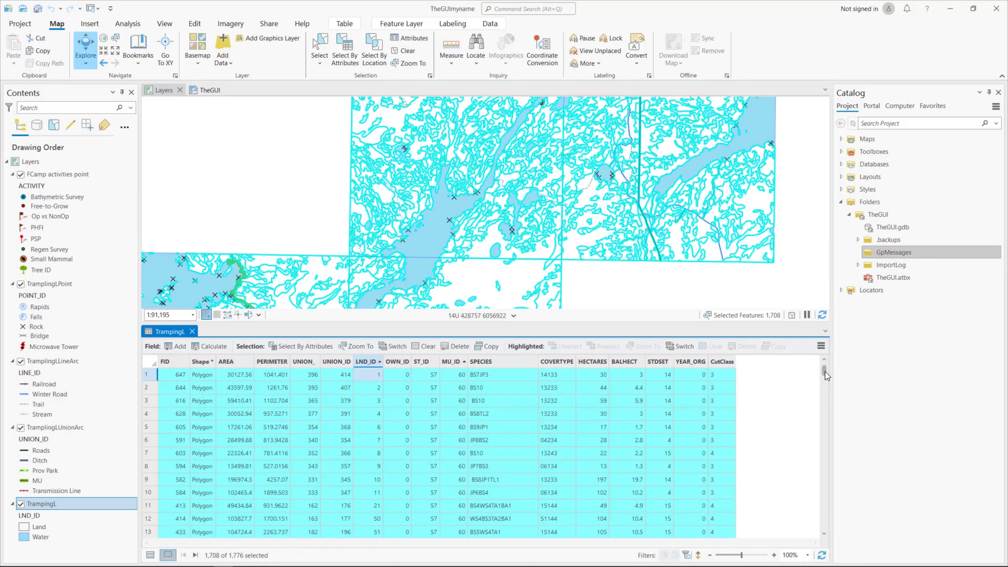
drag(824, 371, 824, 384)
drag(835, 427, 822, 355)
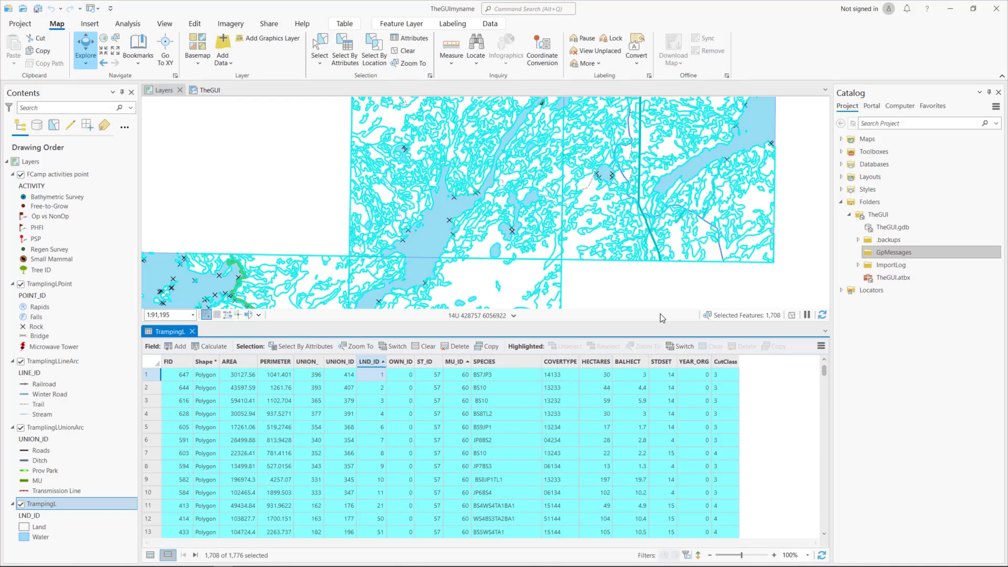
- Clear the TrampingL selection and show all records in the table again
click(424, 347)
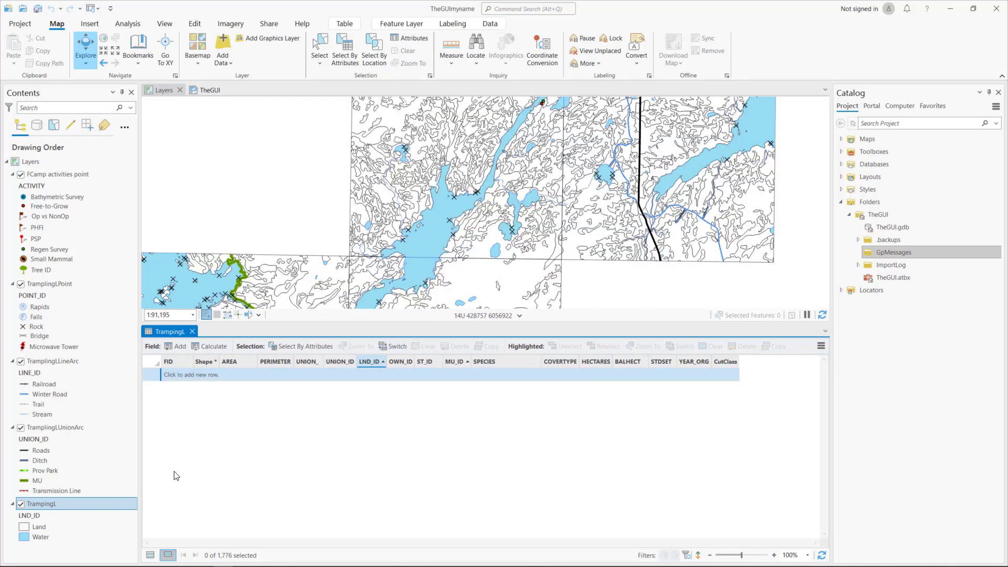
click(150, 556)
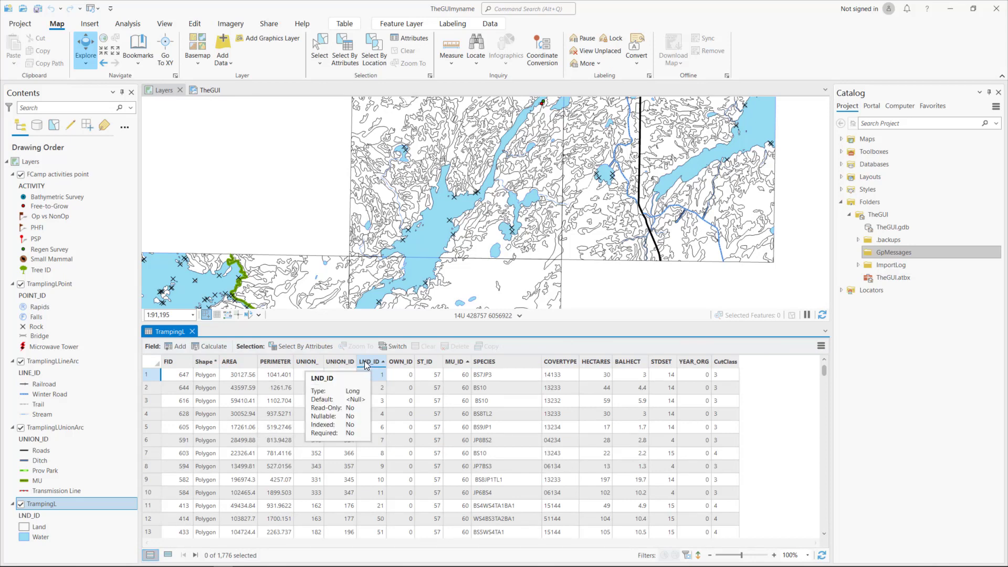
- Add an Or clause, LND_ID is equal to 901, to the Select By Attributes expression and apply it as a new selection
click(310, 347)
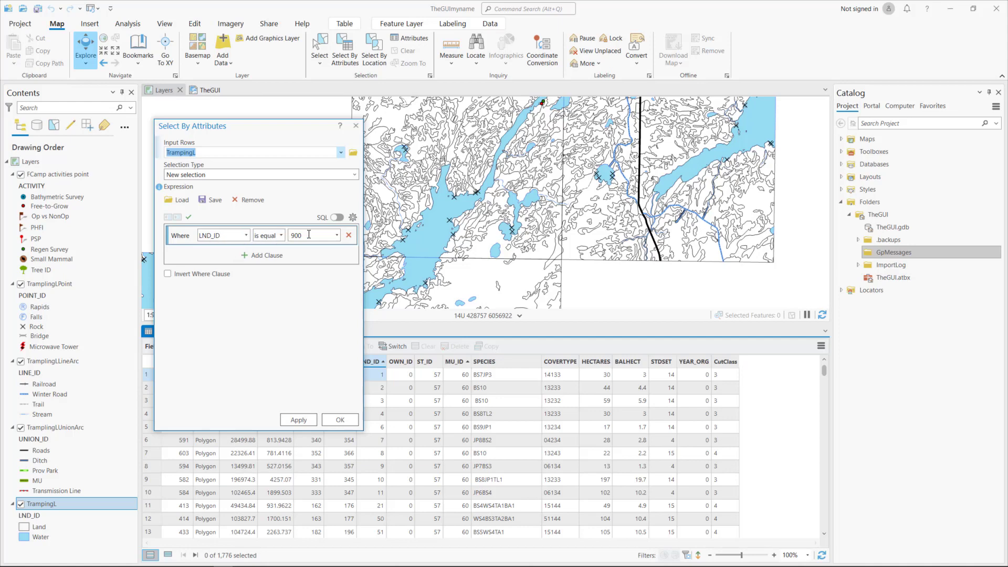
click(250, 255)
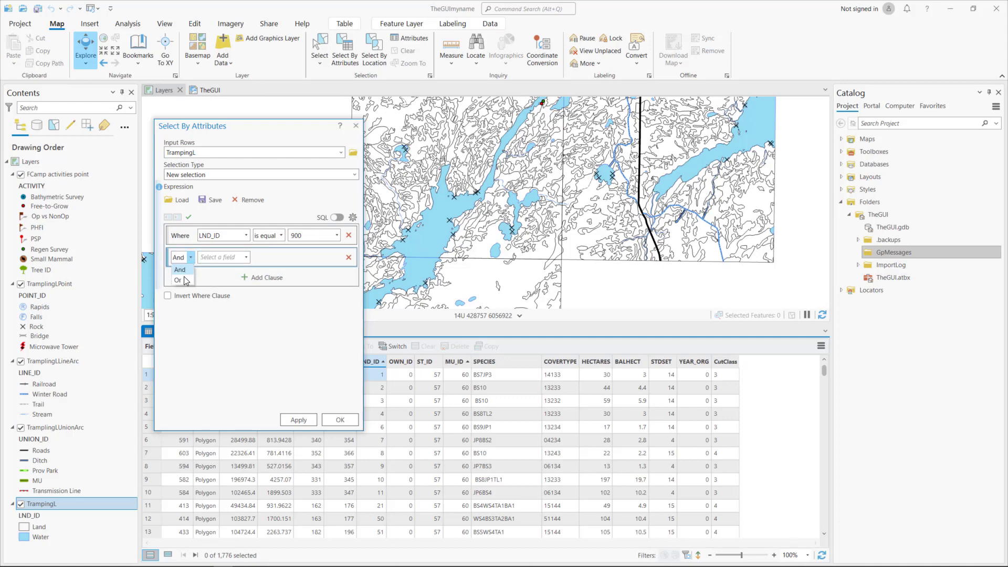
click(248, 258)
drag(245, 318, 247, 347)
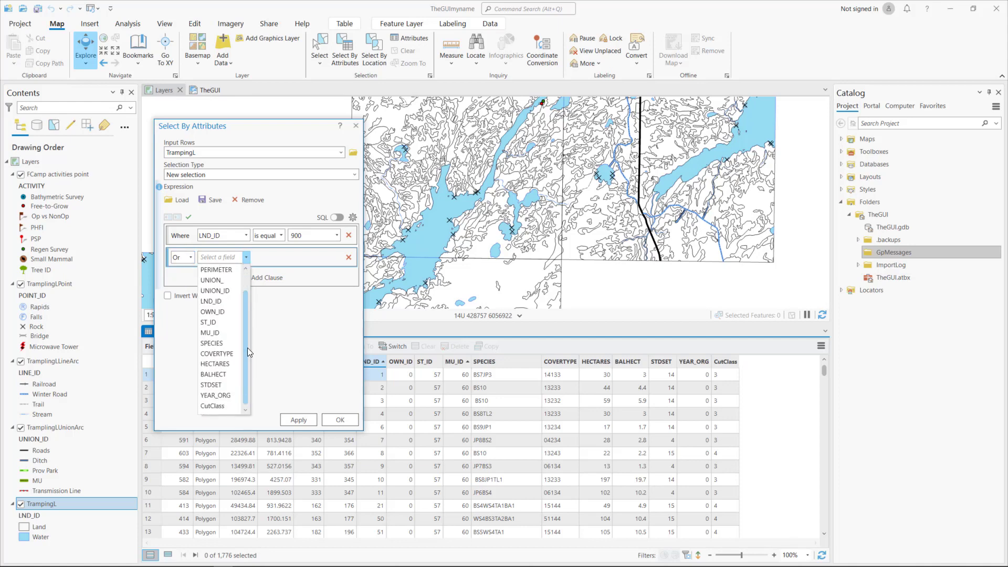
click(213, 305)
click(337, 257)
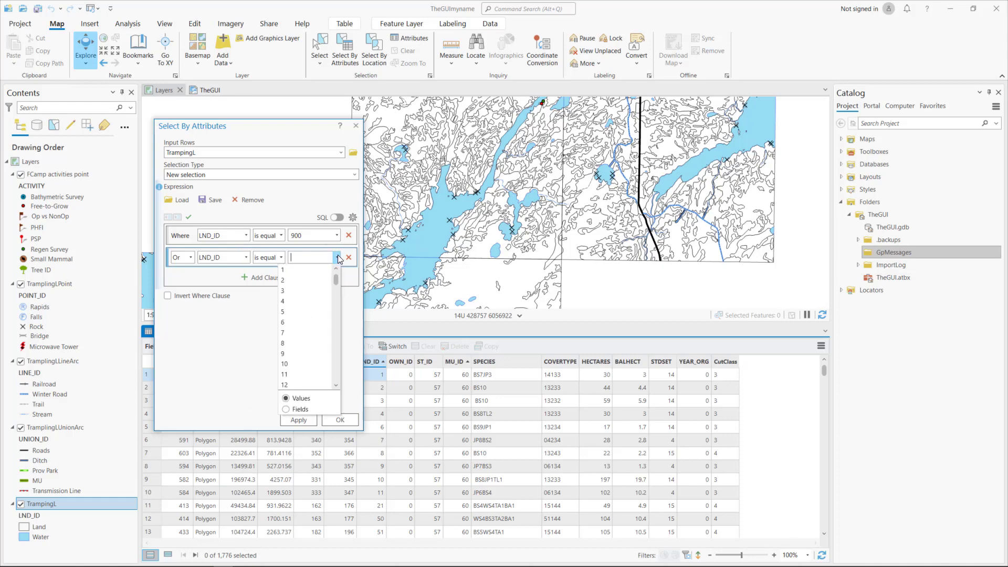
drag(338, 279, 345, 385)
click(303, 374)
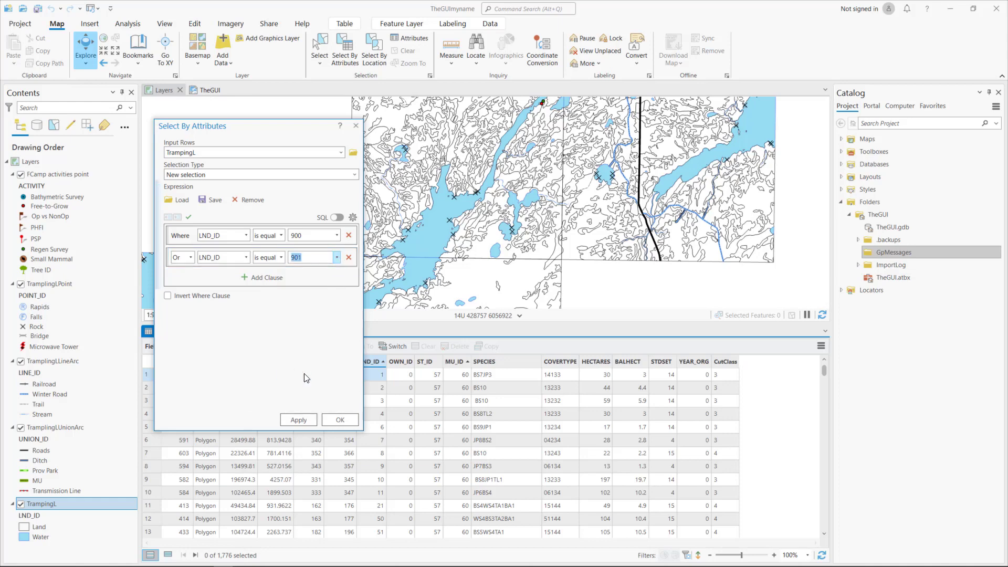
click(297, 419)
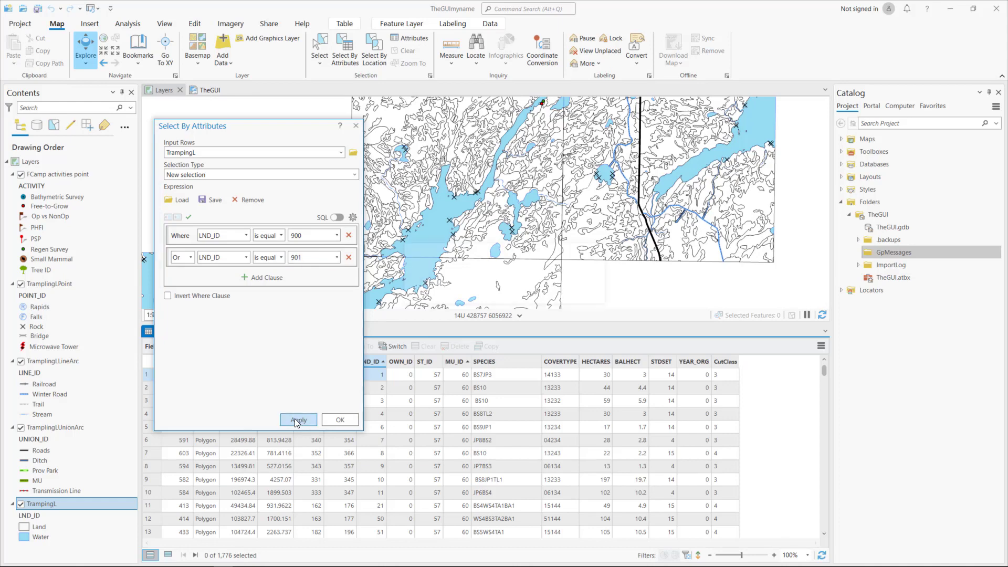
click(339, 419)
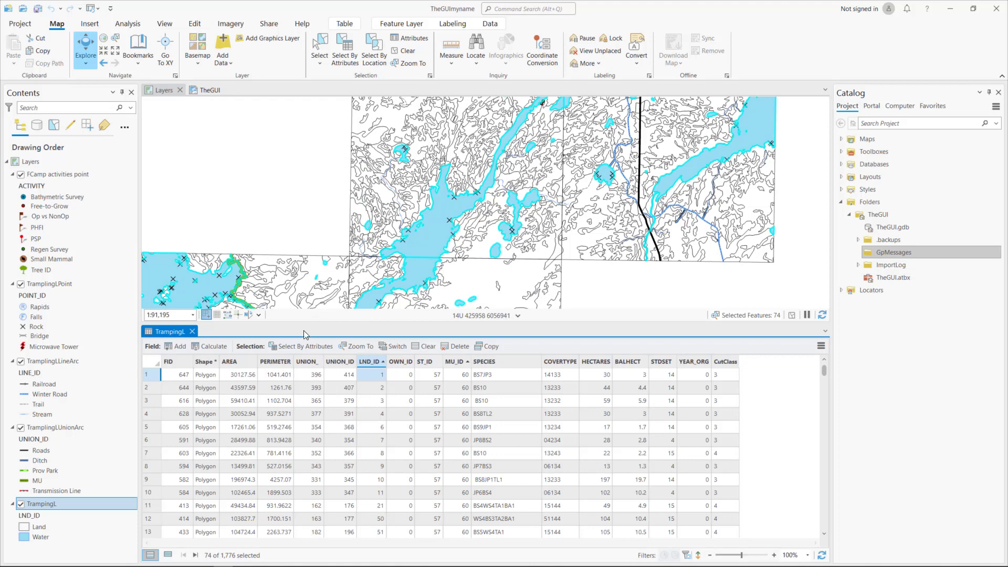
- Invert the where clause of the LND_ID 900 or 901 expression, apply it as a new selection, and clear the resulting selection
click(302, 350)
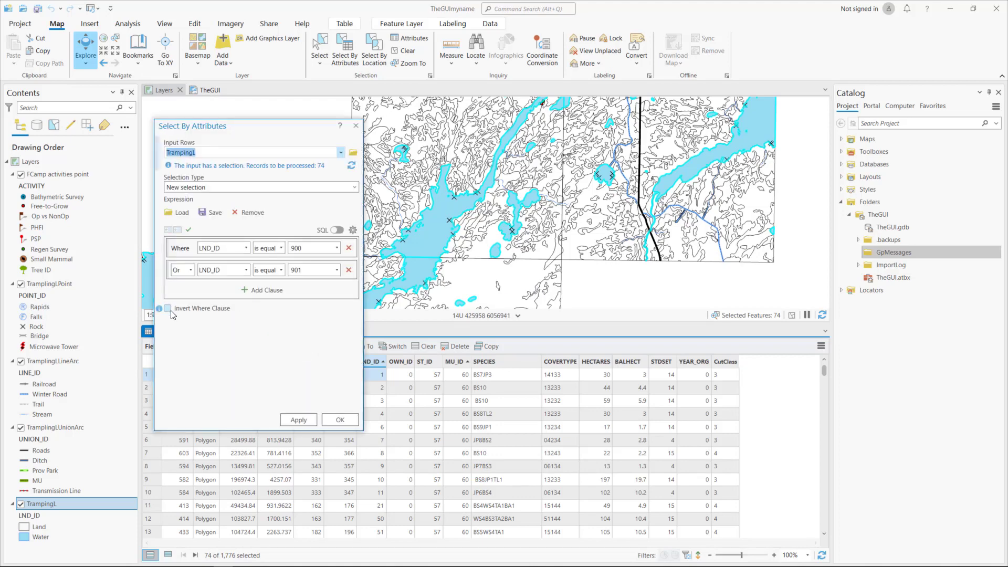
mouse_move(160, 310)
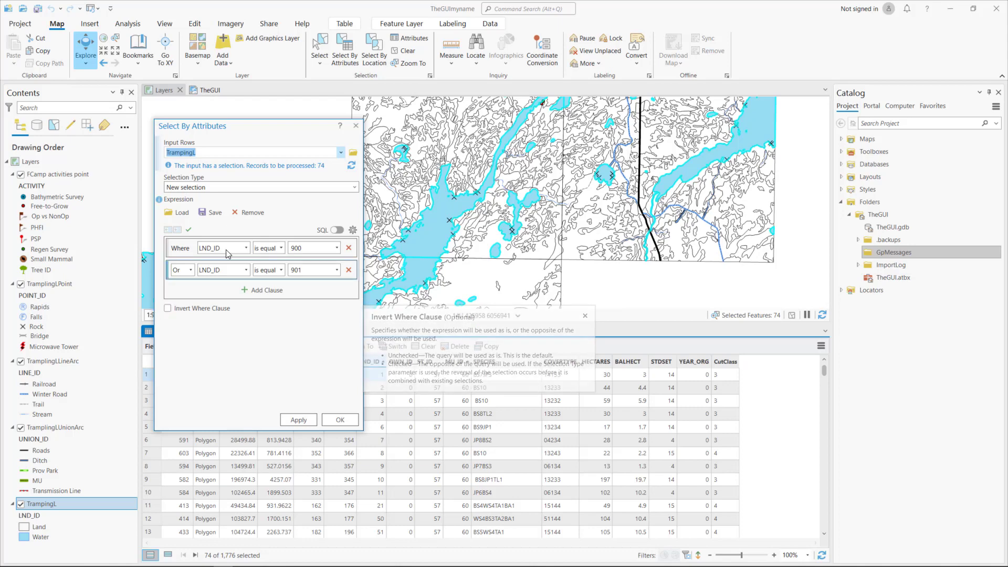
click(168, 309)
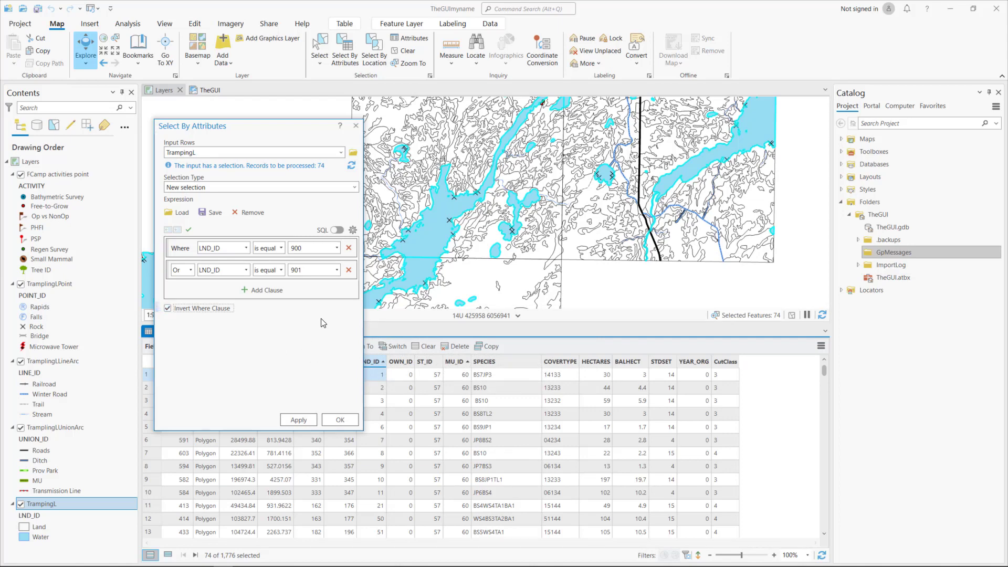
click(300, 422)
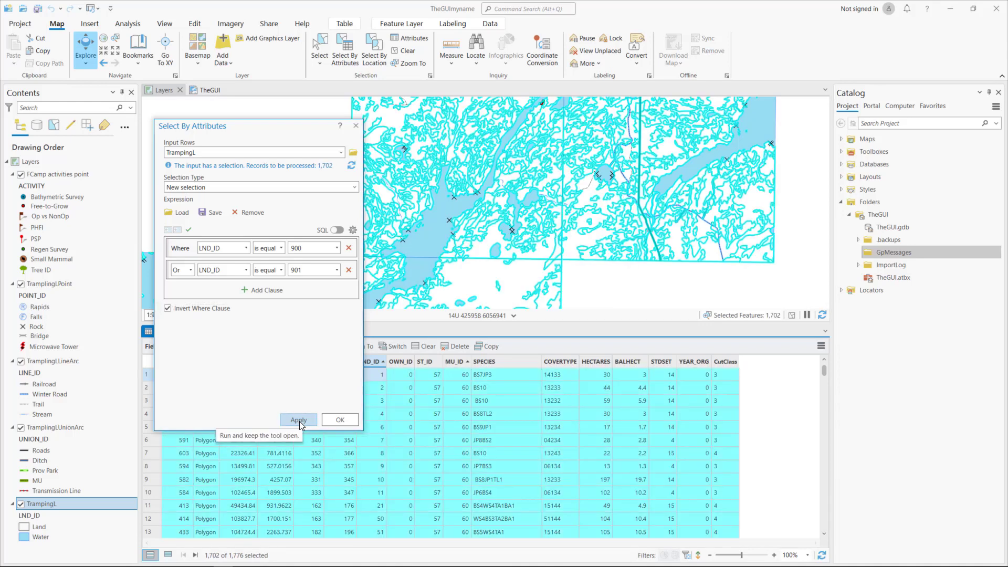
click(347, 415)
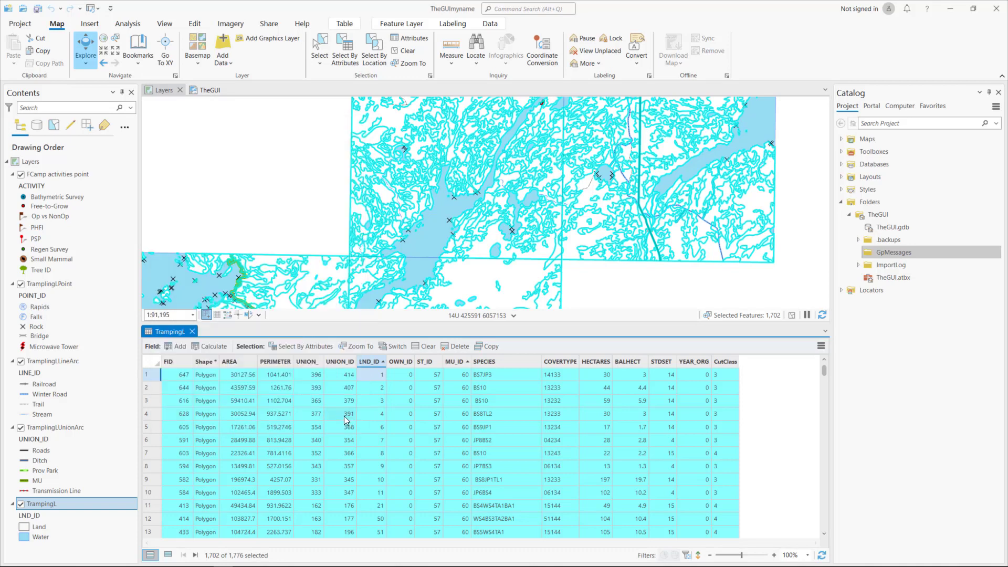
click(425, 347)
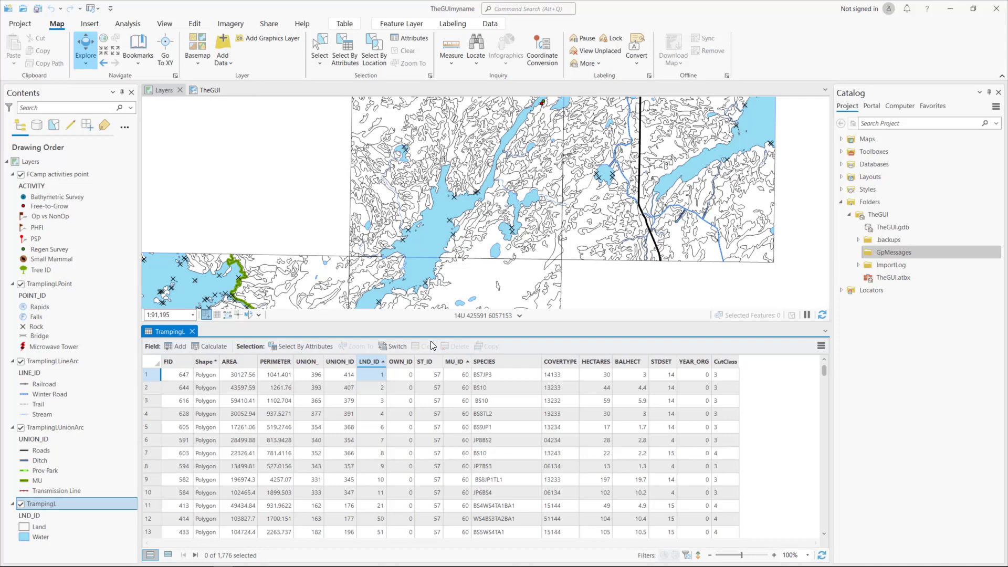
- Select the TrampingL records in rows 3, 1 and 6 together, and shorten the table to give the map more height
click(148, 402)
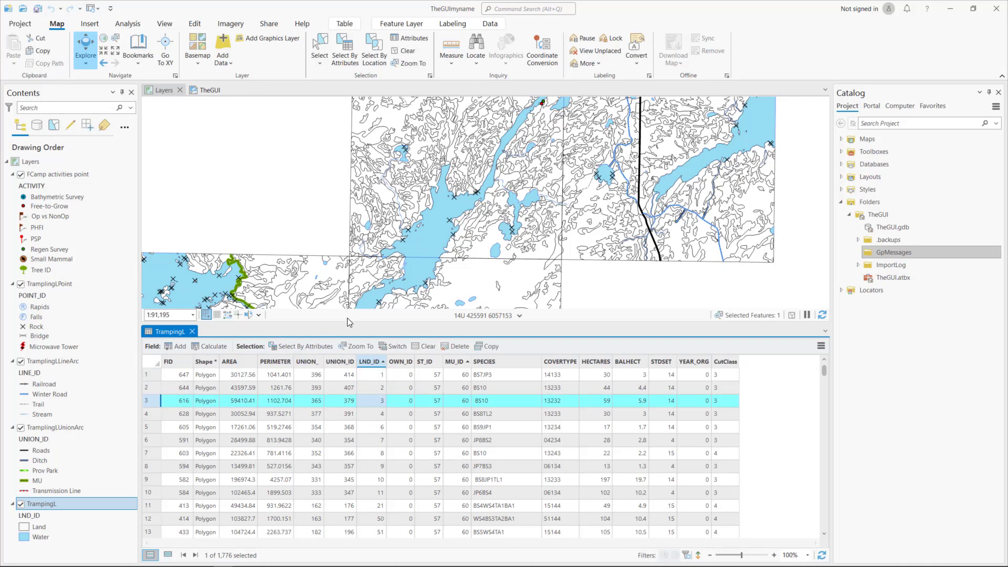
scroll(461, 244, down, 3)
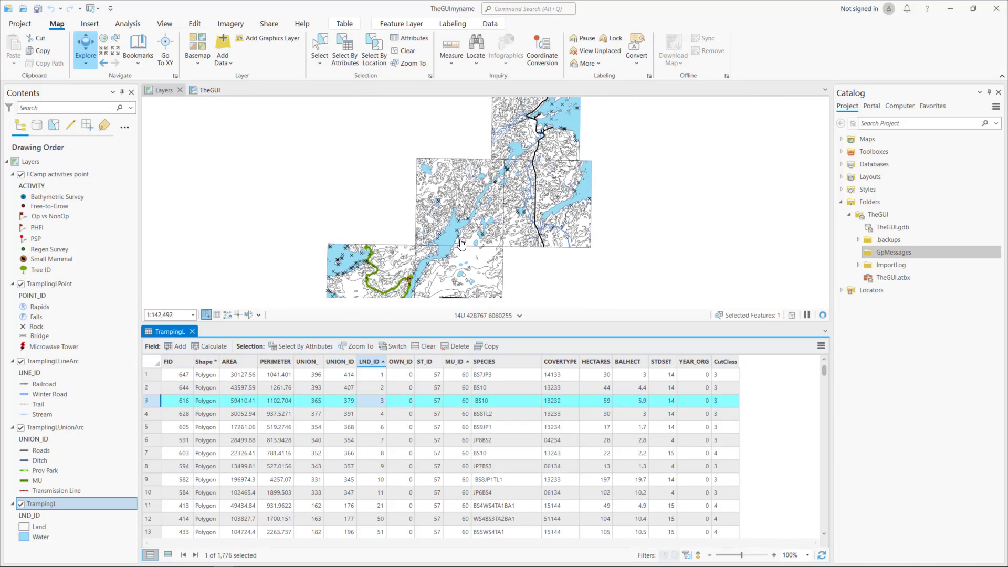
scroll(457, 246, down, 5)
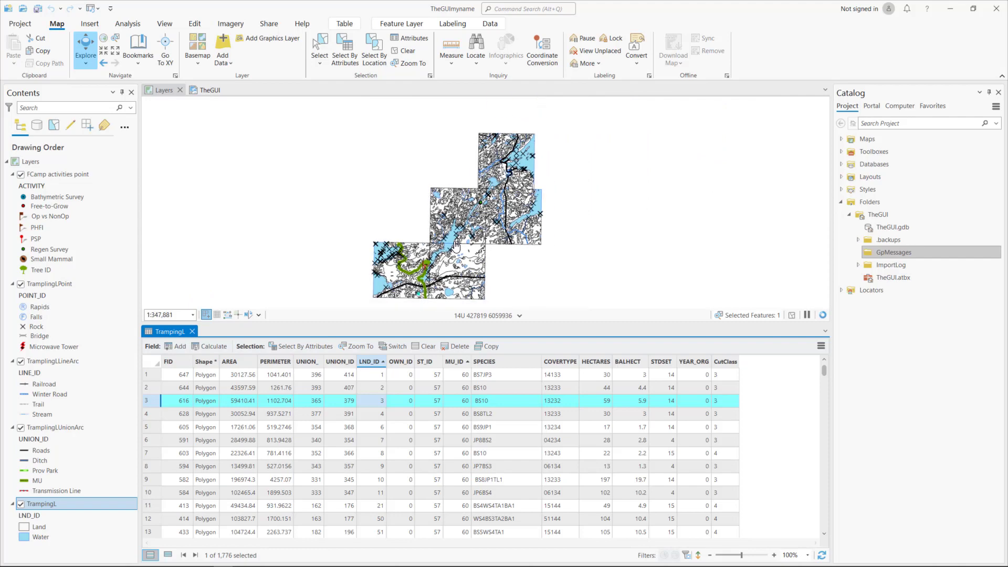
drag(464, 325, 452, 397)
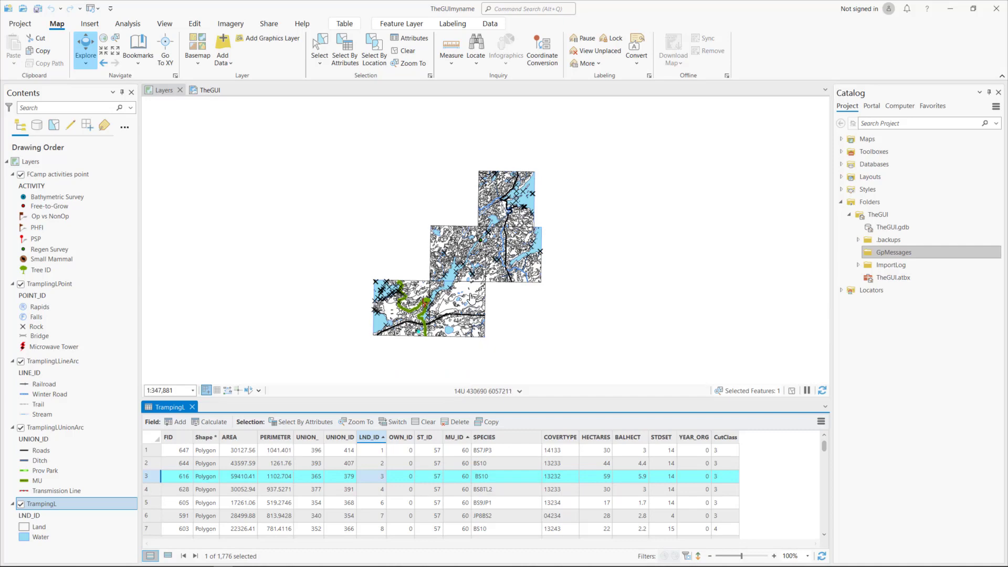
scroll(471, 299, up, 5)
scroll(471, 298, down, 3)
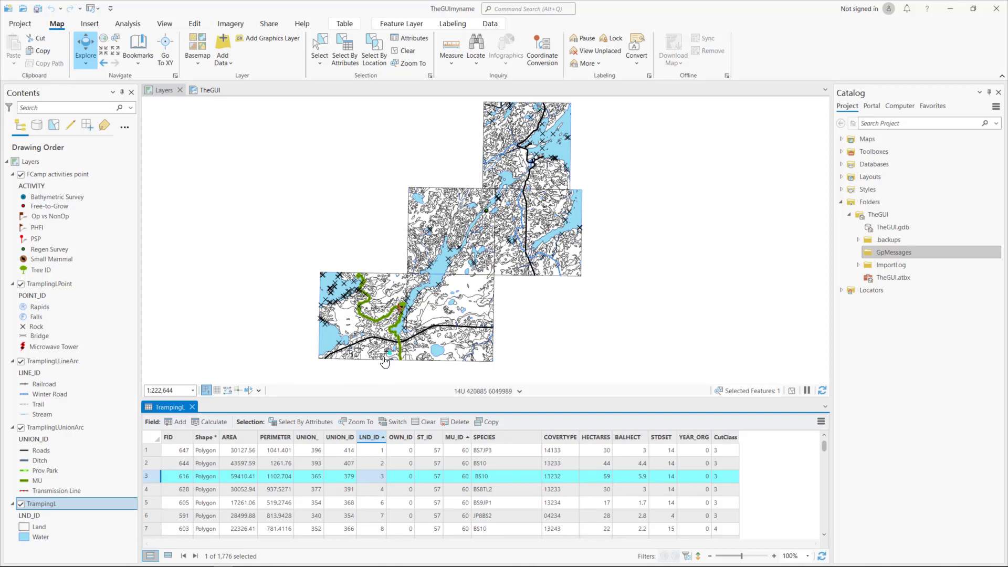
ctrl+click(153, 449)
ctrl+click(149, 515)
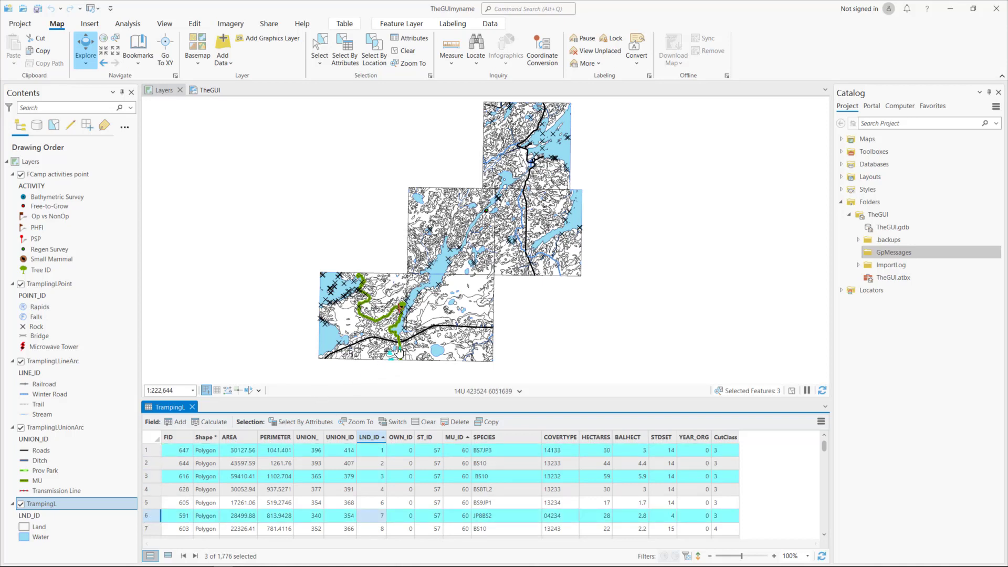
- Select the continuous range of TrampingL records from row 1 to row 6 and zoom the map to the selected features
click(151, 450)
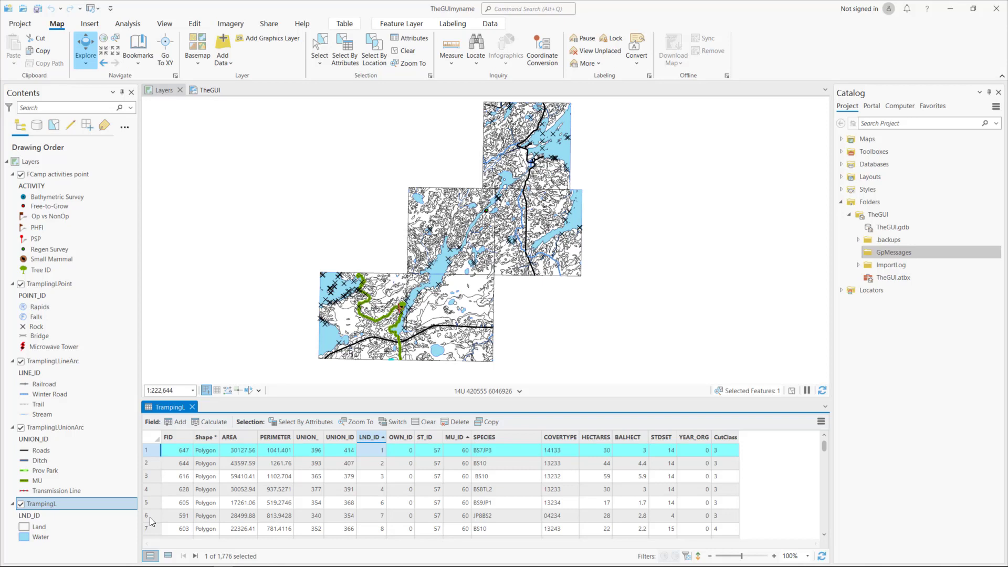
shift+click(150, 518)
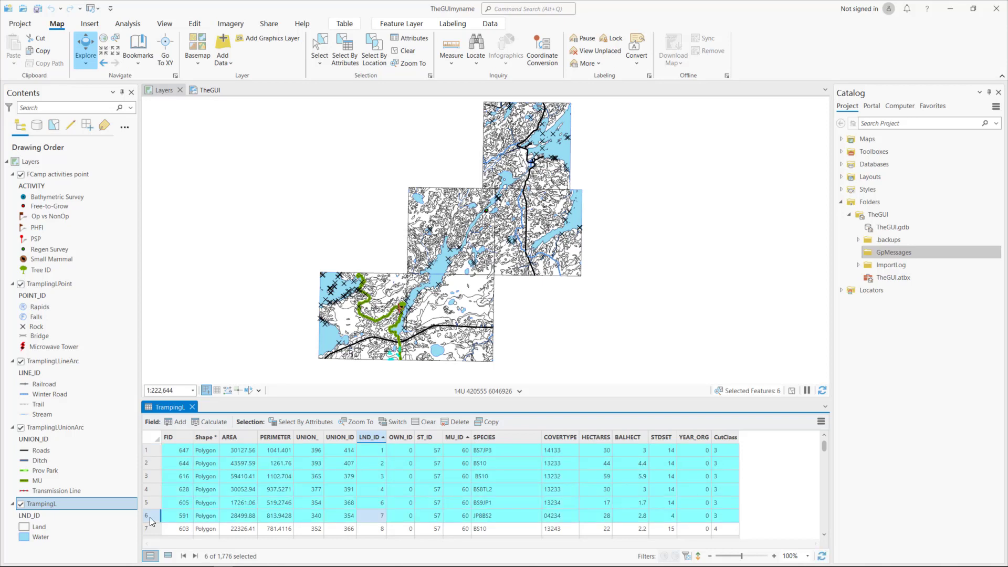
click(357, 421)
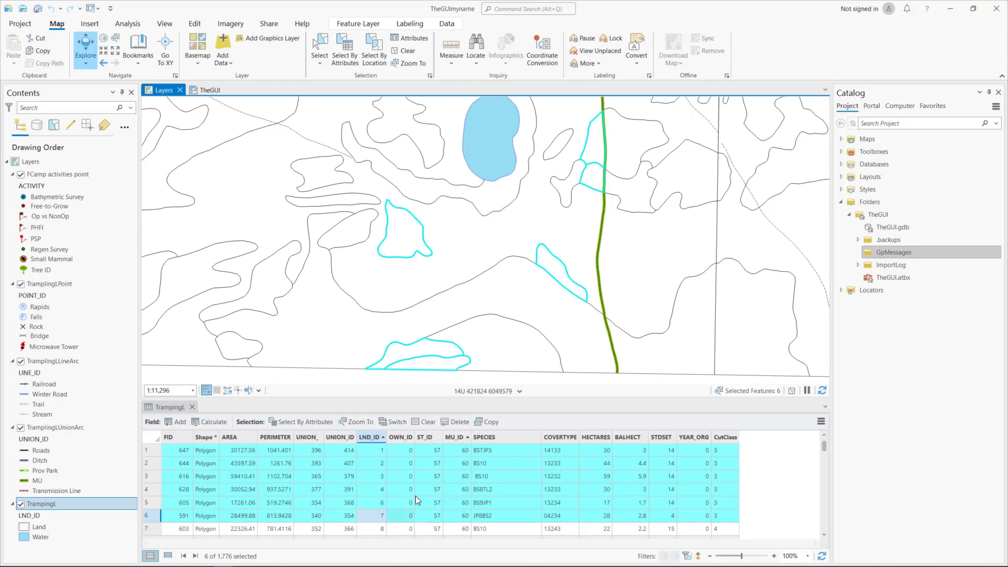
- Clear the TrampingL selection and return the map to its full extent
click(425, 420)
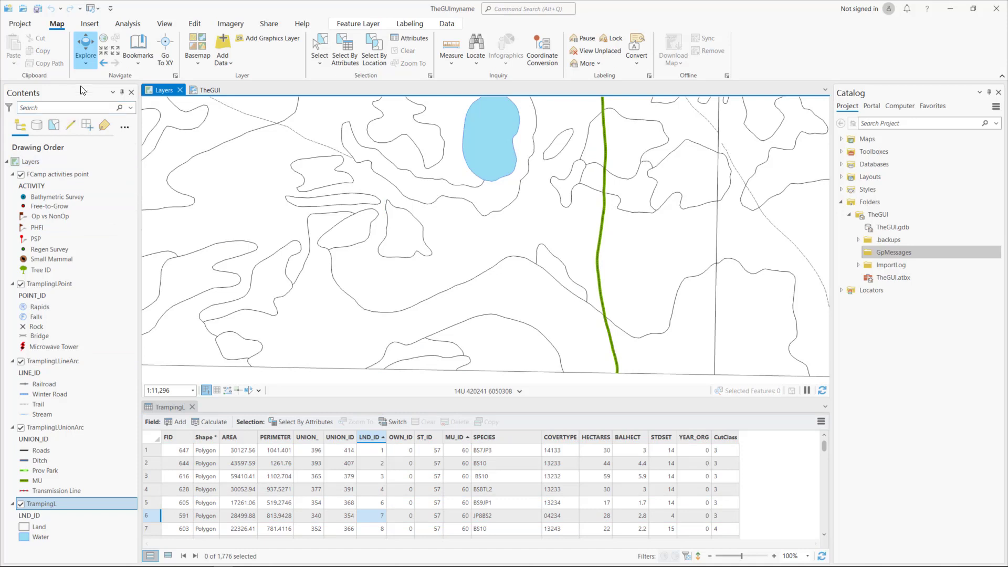
click(104, 38)
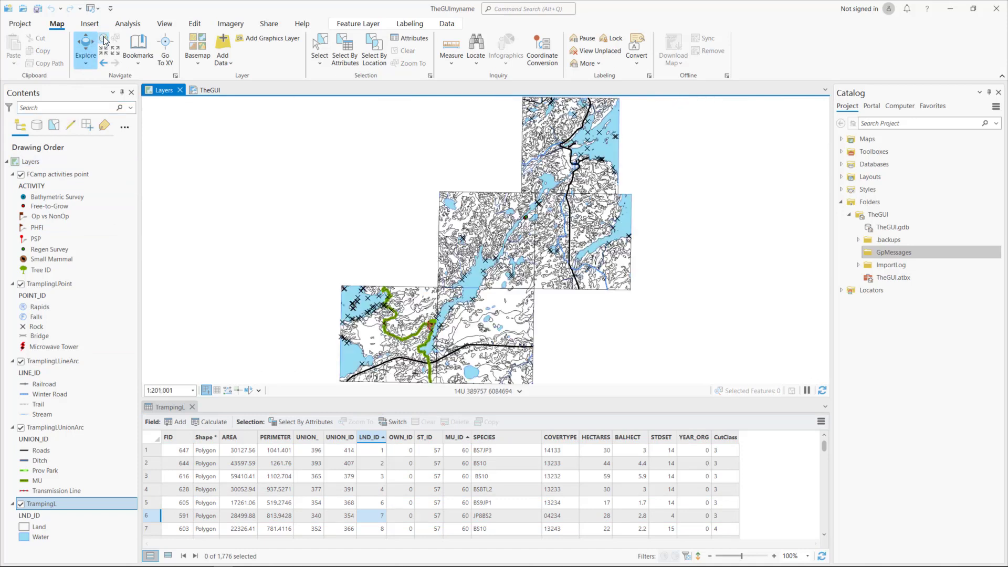